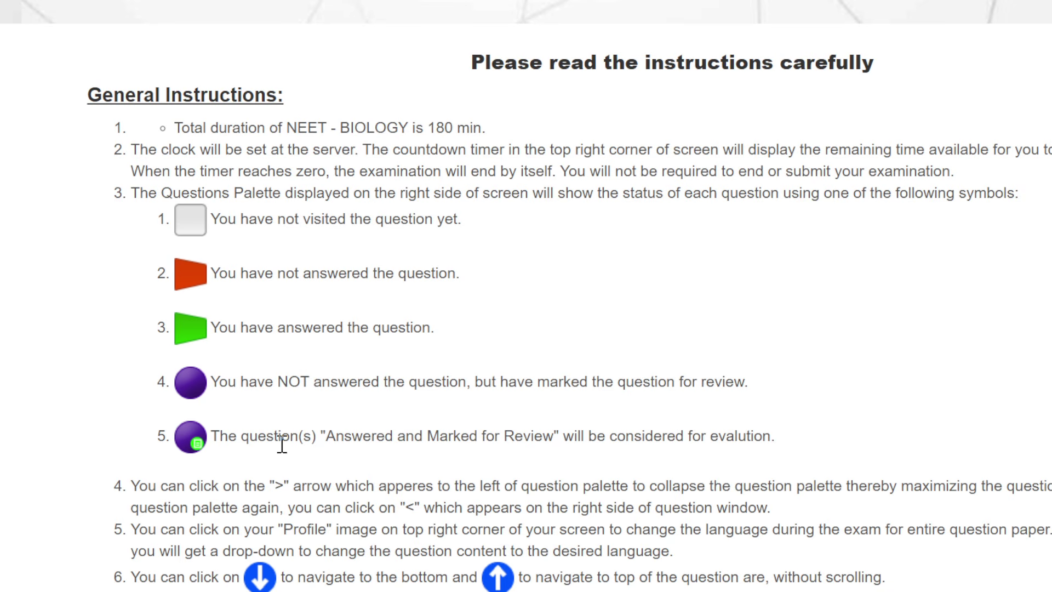
# - Accept the declaration at the end of the exam instructions and proceed to the NEET Biology test
pyautogui.scroll(-13, 326, 493)
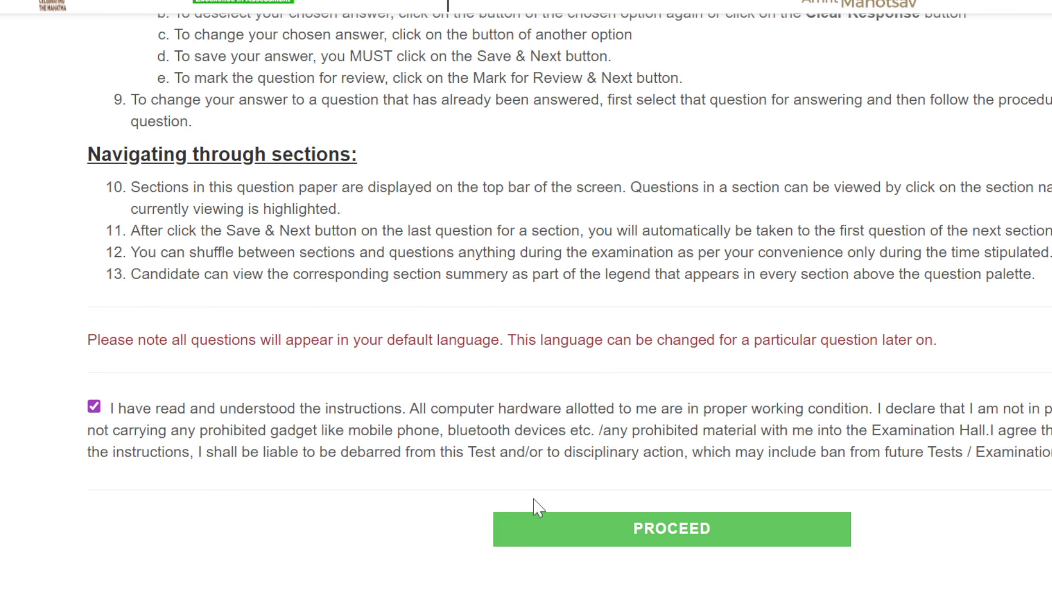
pyautogui.click(591, 534)
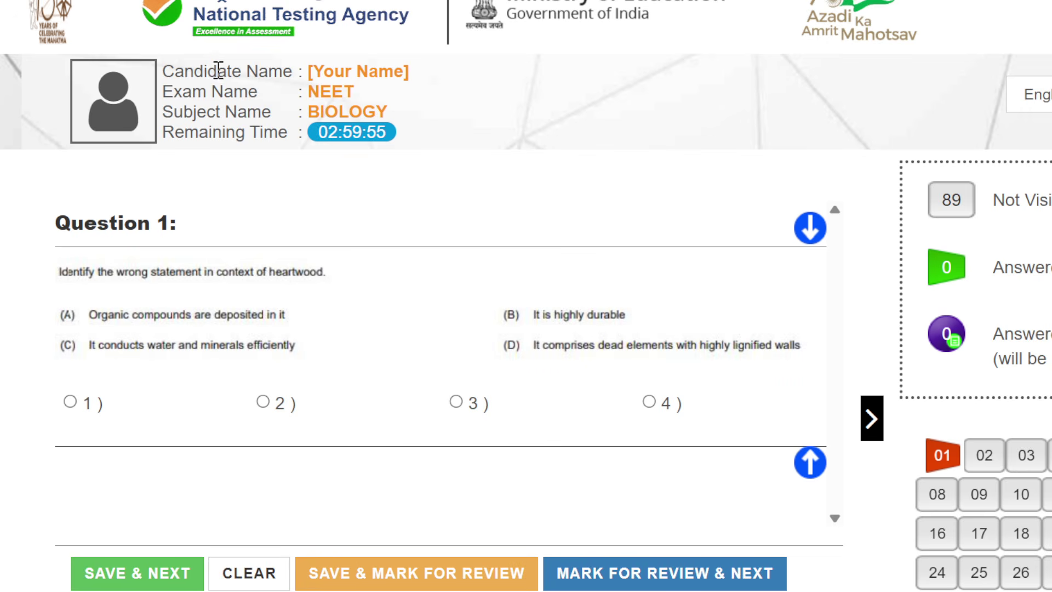
# - Examine the candidate name, exam name, subject and remaining time, and look through the question palette down to question 90
pyautogui.moveTo(173, 70); pyautogui.dragTo(406, 72)
pyautogui.click(288, 167)
pyautogui.moveTo(174, 91); pyautogui.dragTo(358, 94)
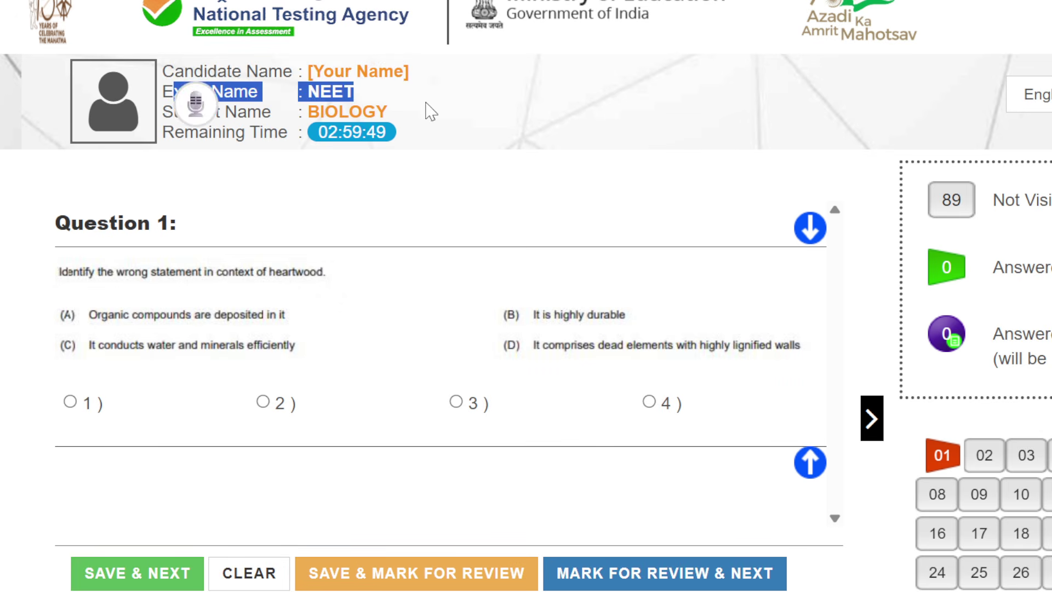
pyautogui.click(429, 111)
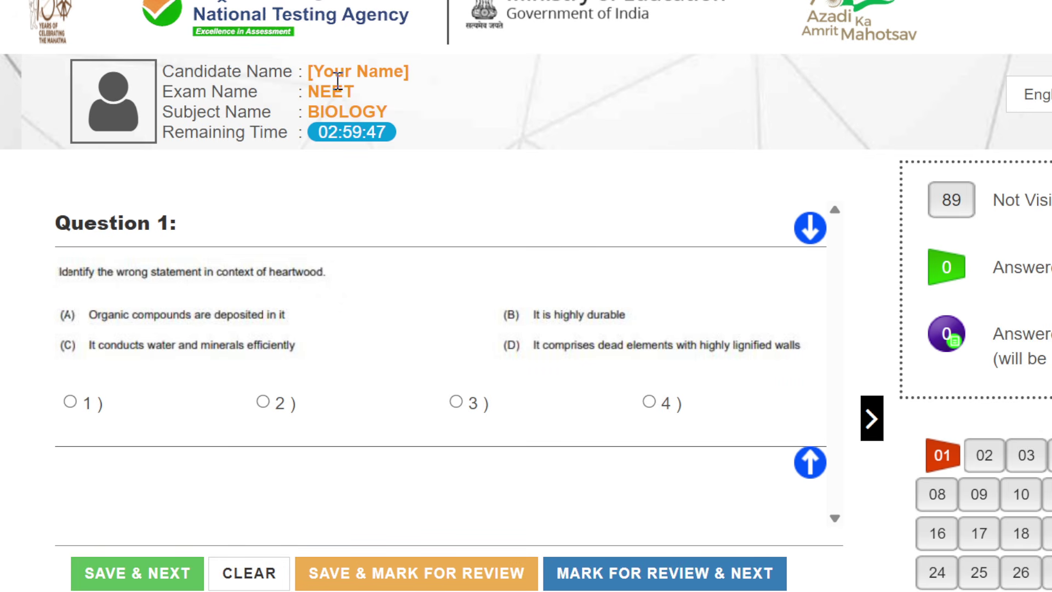
pyautogui.moveTo(169, 104); pyautogui.dragTo(183, 131)
pyautogui.click(337, 136)
pyautogui.moveTo(175, 132); pyautogui.dragTo(404, 143)
pyautogui.click(333, 152)
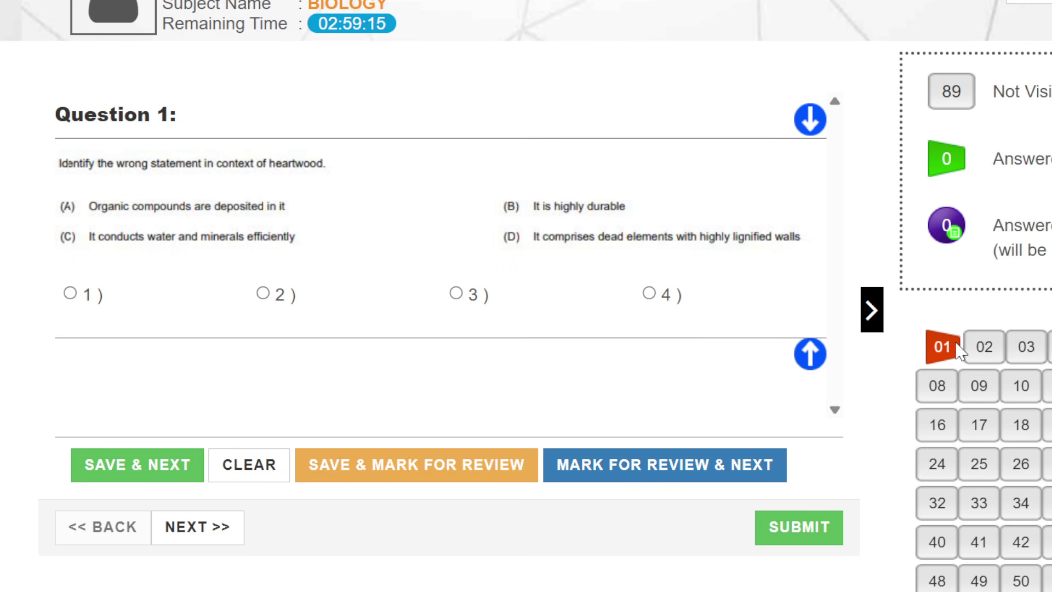
pyautogui.scroll(-5, 1023, 377)
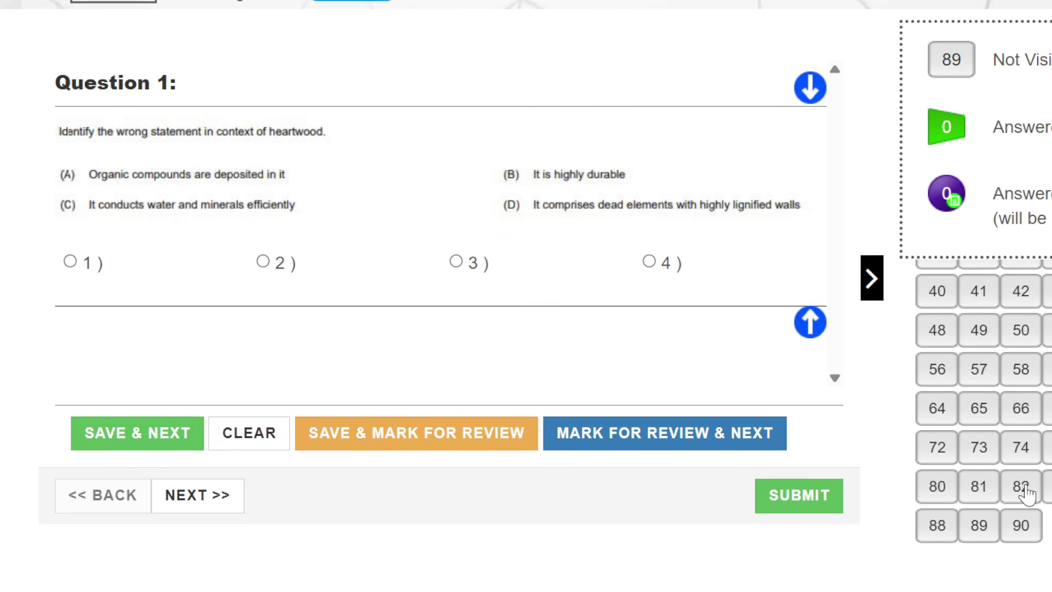
pyautogui.scroll(6, 1019, 529)
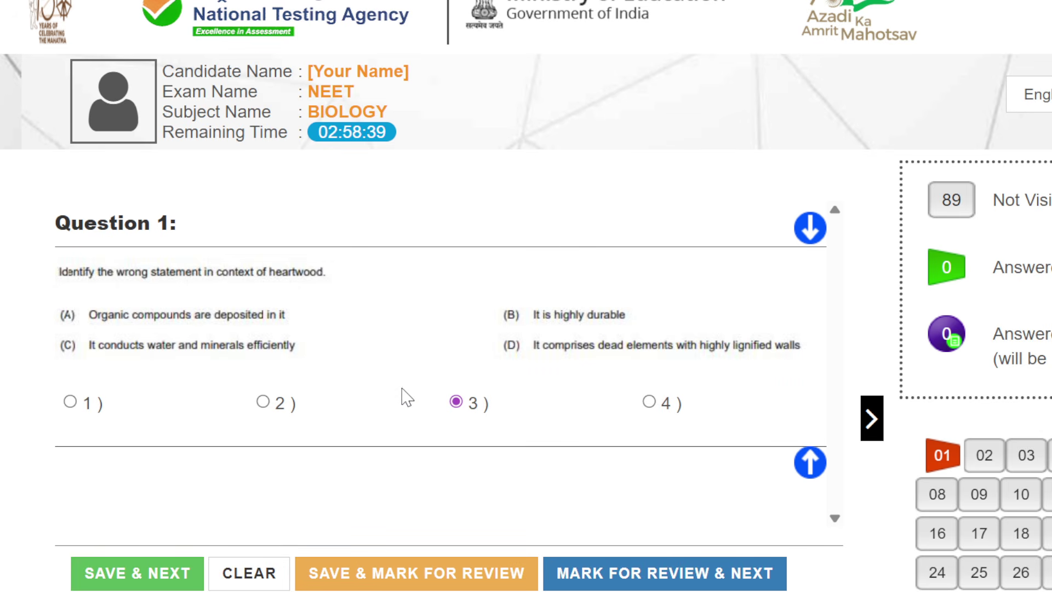
# - Save option 3 as the answer to question 1, and save option 3 for question 2 marked for review
pyautogui.scroll(-2, 400, 394)
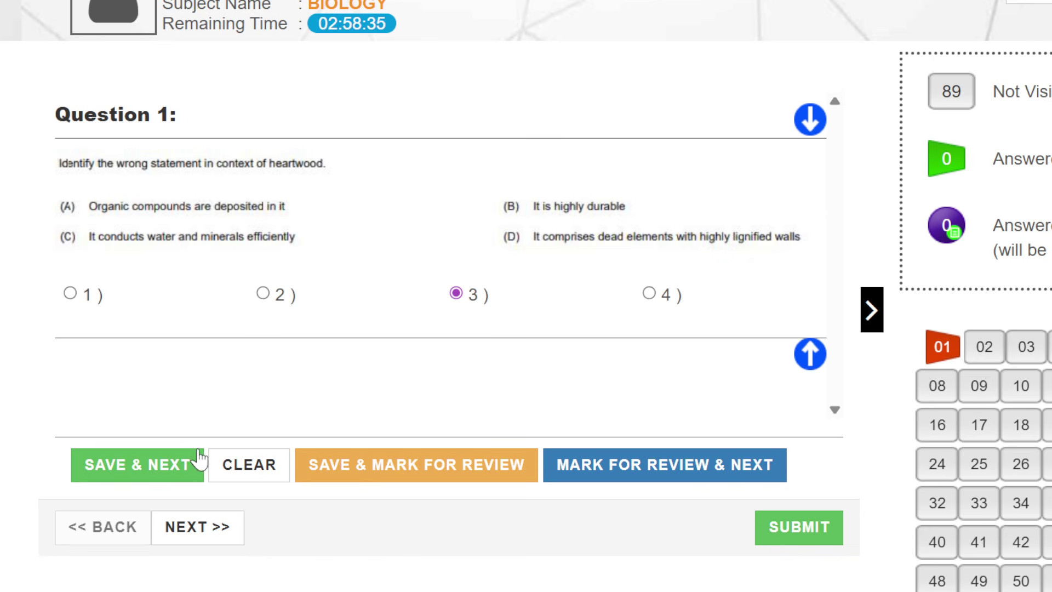
pyautogui.click(179, 470)
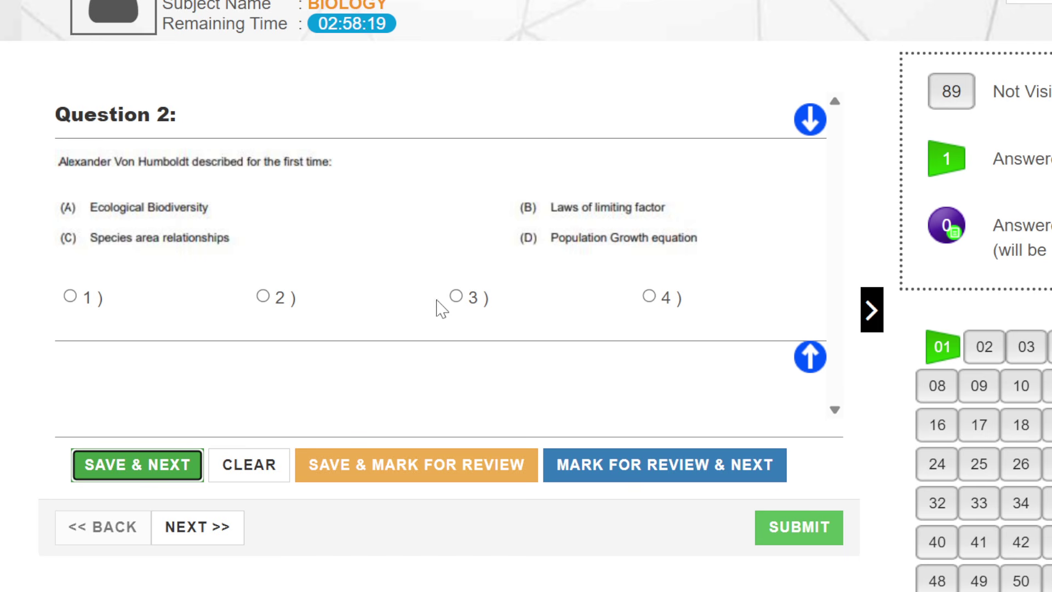
pyautogui.click(456, 297)
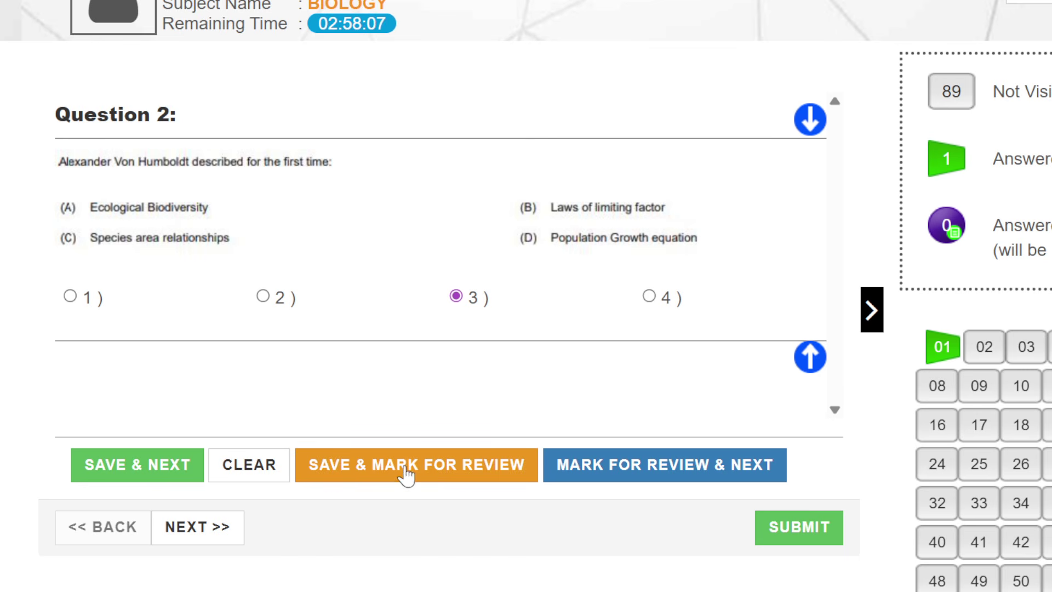
pyautogui.click(369, 478)
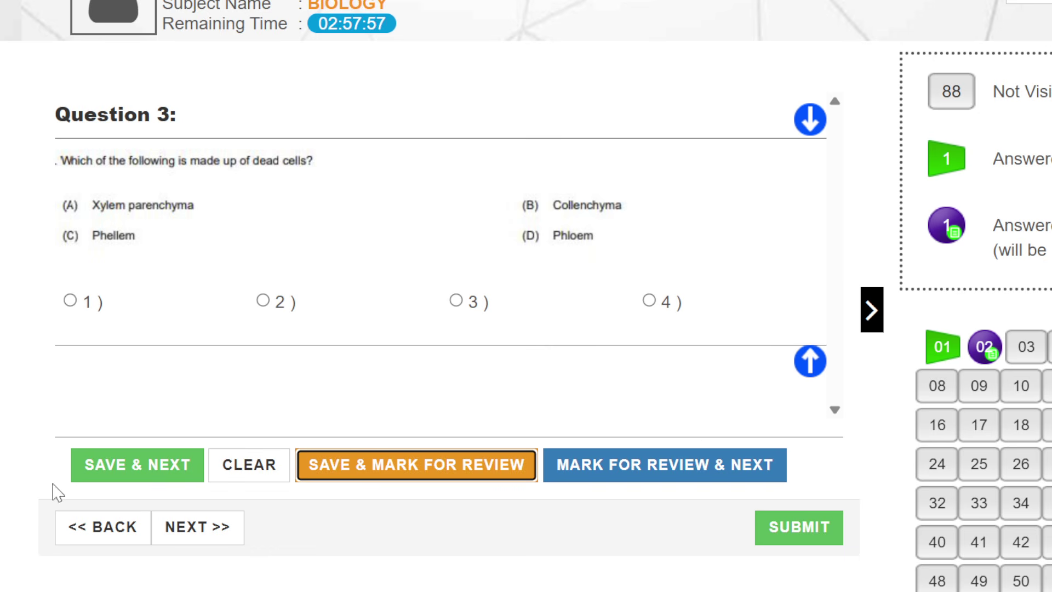
# - Return to question 2, try option 2 as its answer, and go on to question 3 without saving
pyautogui.click(73, 529)
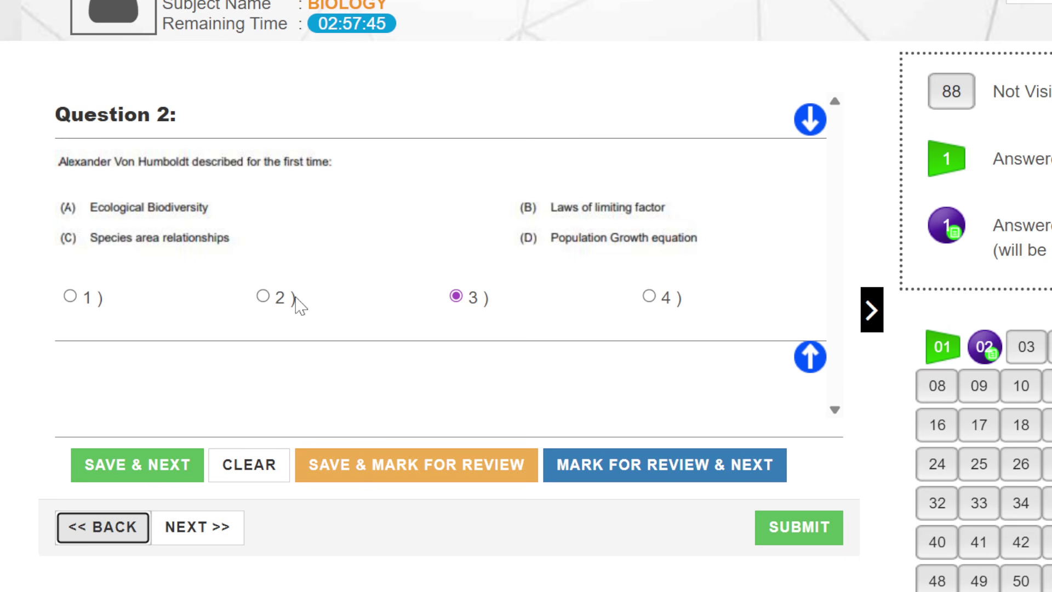
pyautogui.click(264, 297)
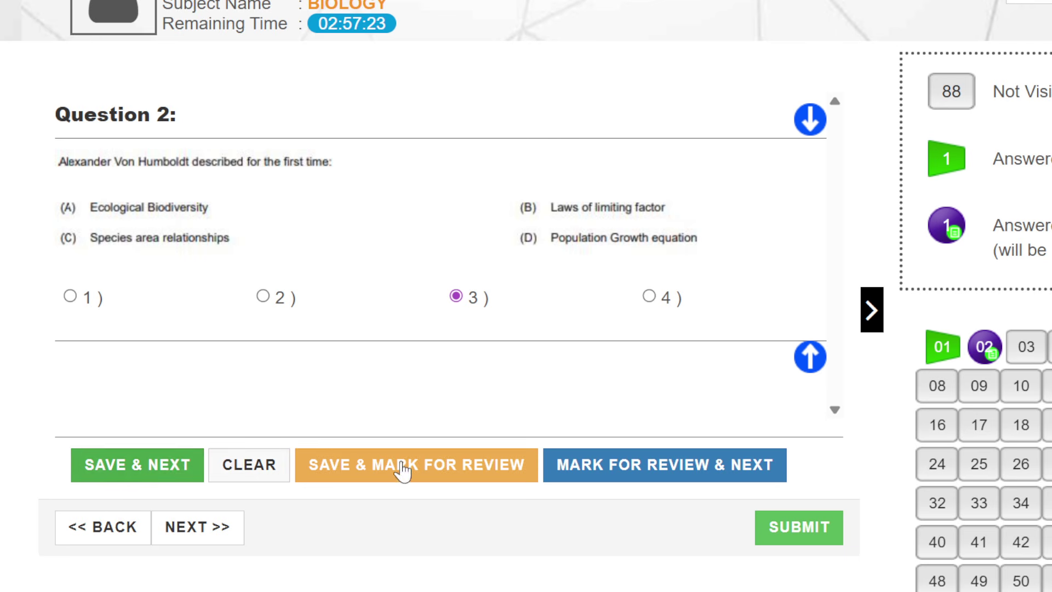
pyautogui.click(217, 529)
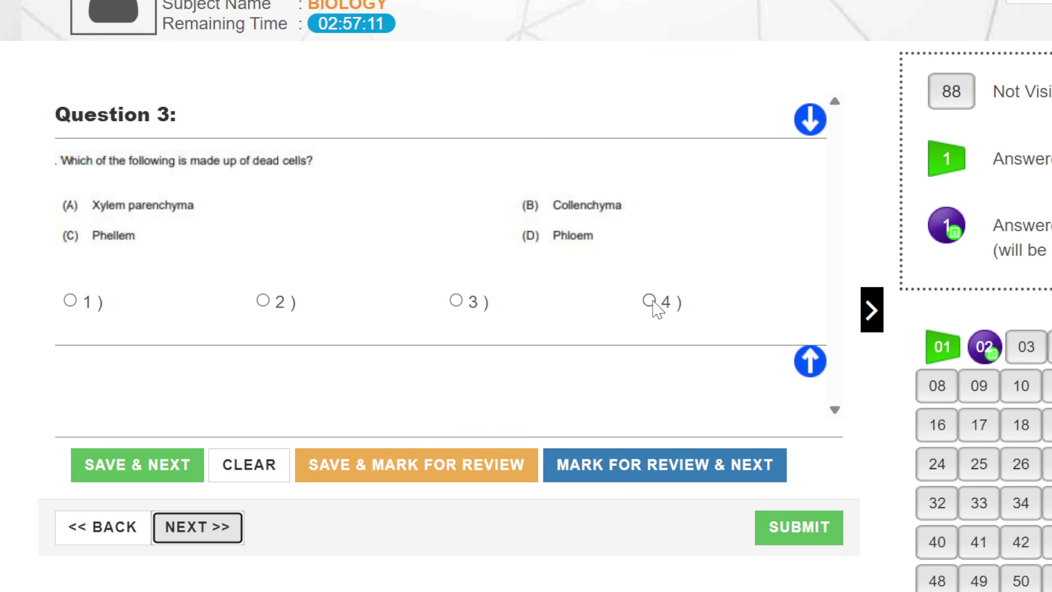
# - Skip questions 3 and 4 without answering, and save option 2 as the answer to question 5
pyautogui.click(186, 520)
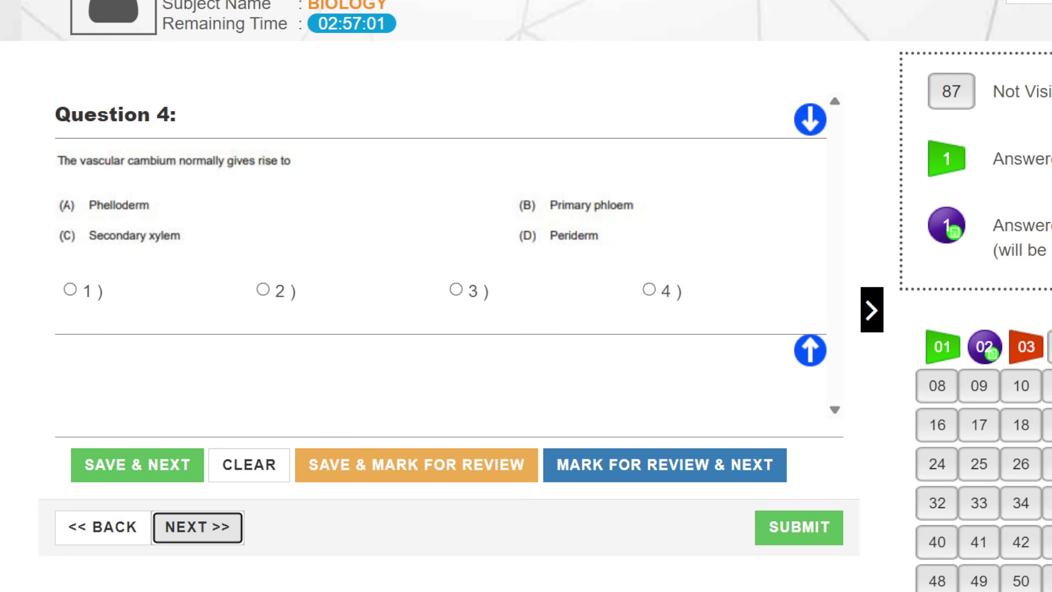
pyautogui.click(198, 528)
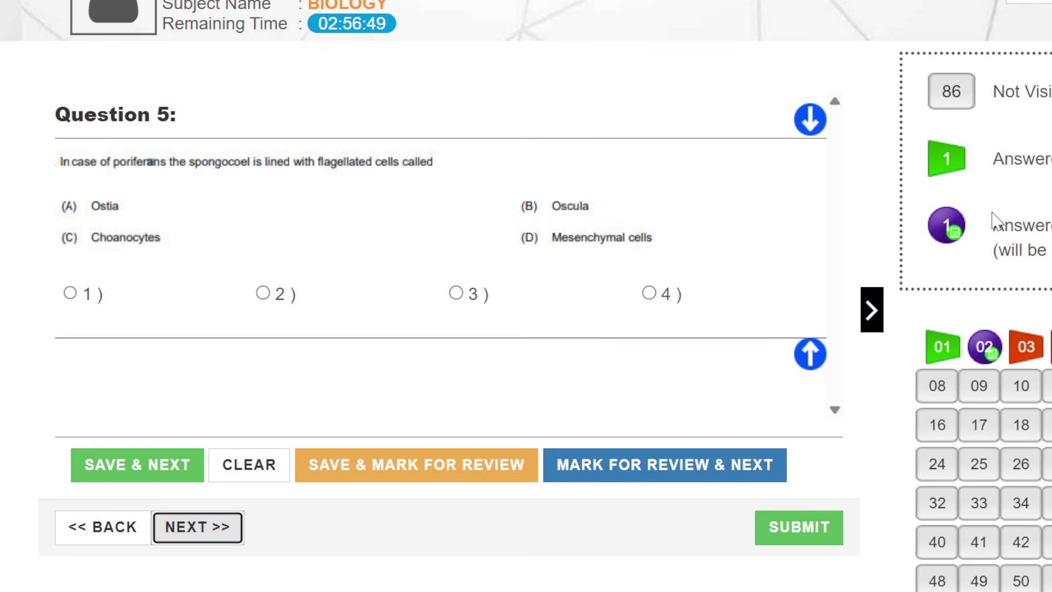
pyautogui.click(266, 294)
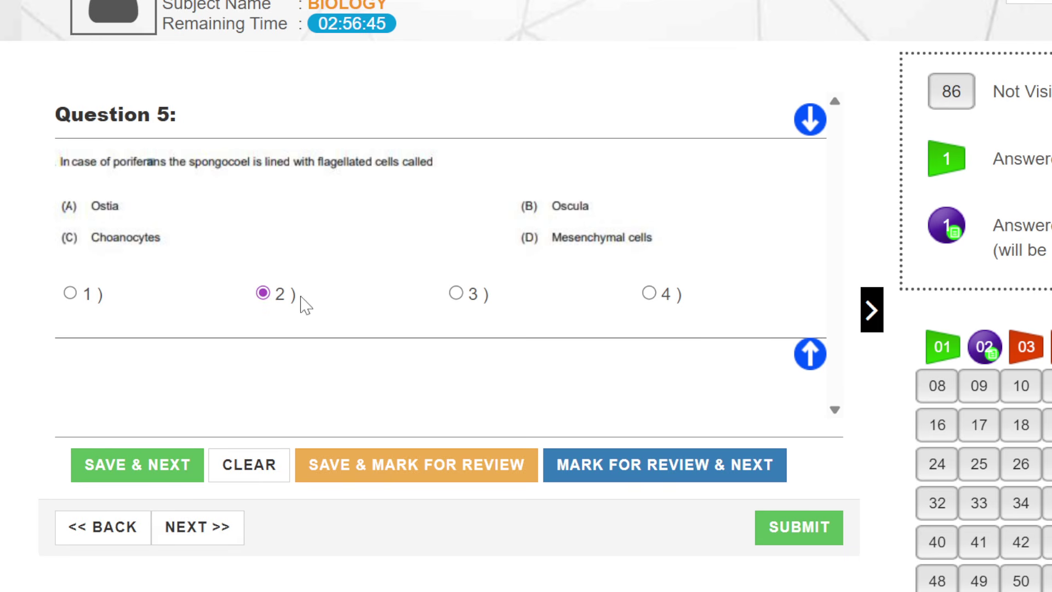
pyautogui.click(127, 469)
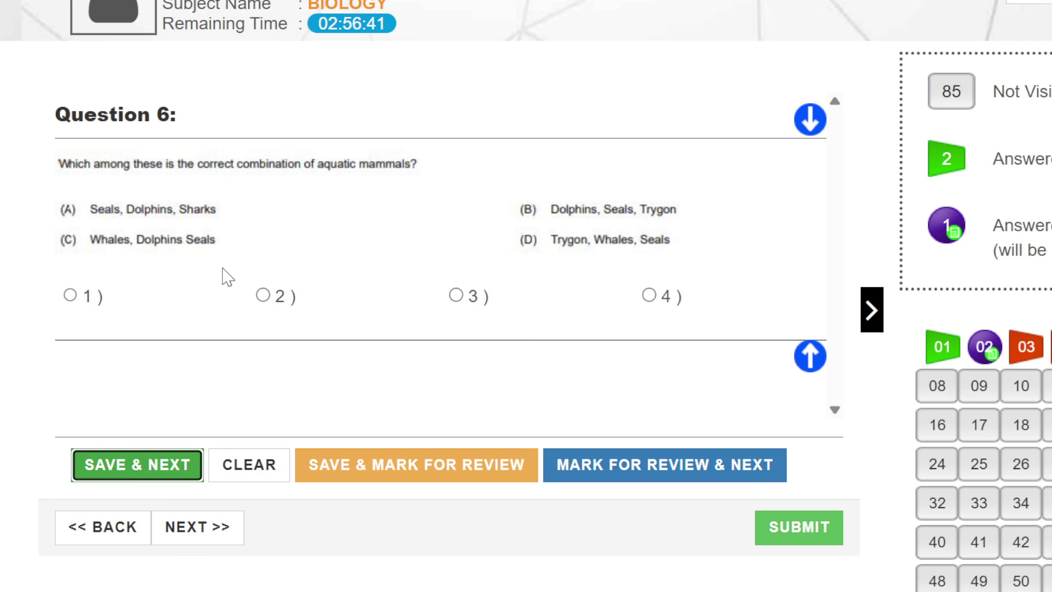
# - Save option 2 as the answer to question 6 and option 1 as the answer to question 7
pyautogui.click(264, 294)
pyautogui.click(159, 466)
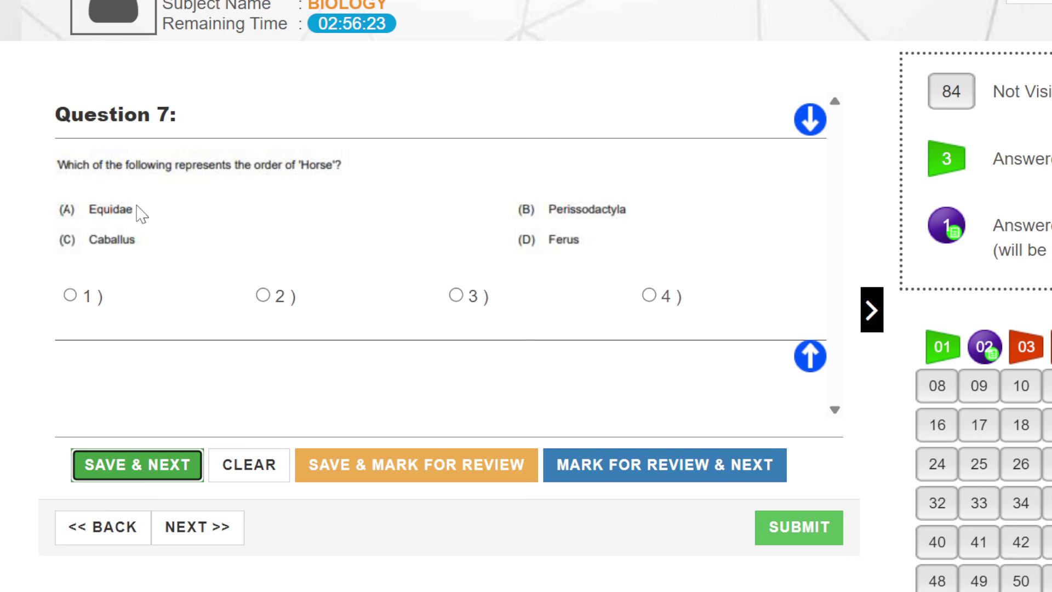
pyautogui.click(78, 298)
pyautogui.click(116, 463)
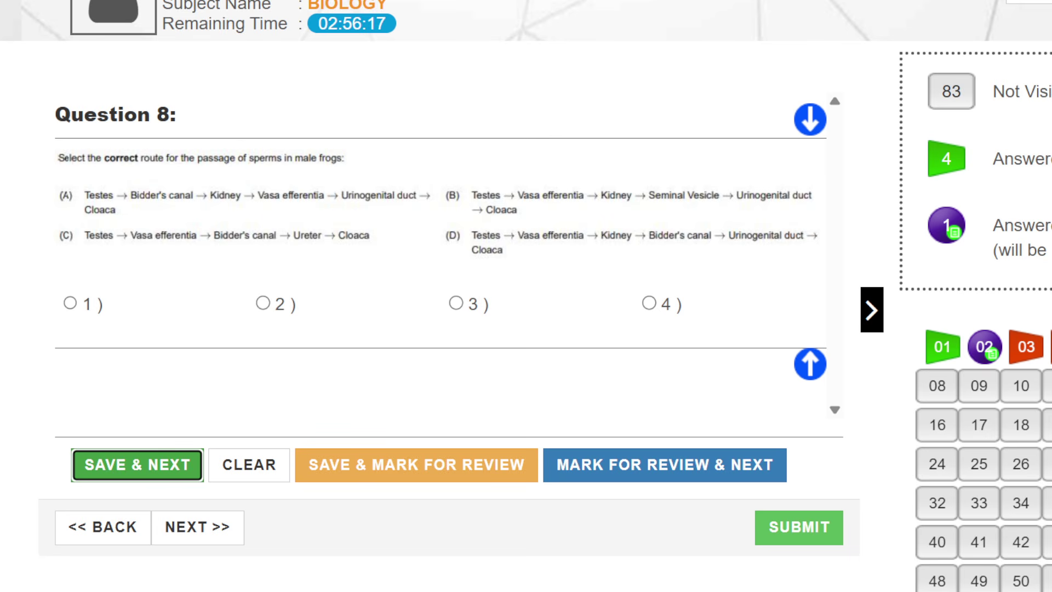
# - Skip question 8 unanswered, and page back to question 6 and forward again to question 9
pyautogui.click(214, 527)
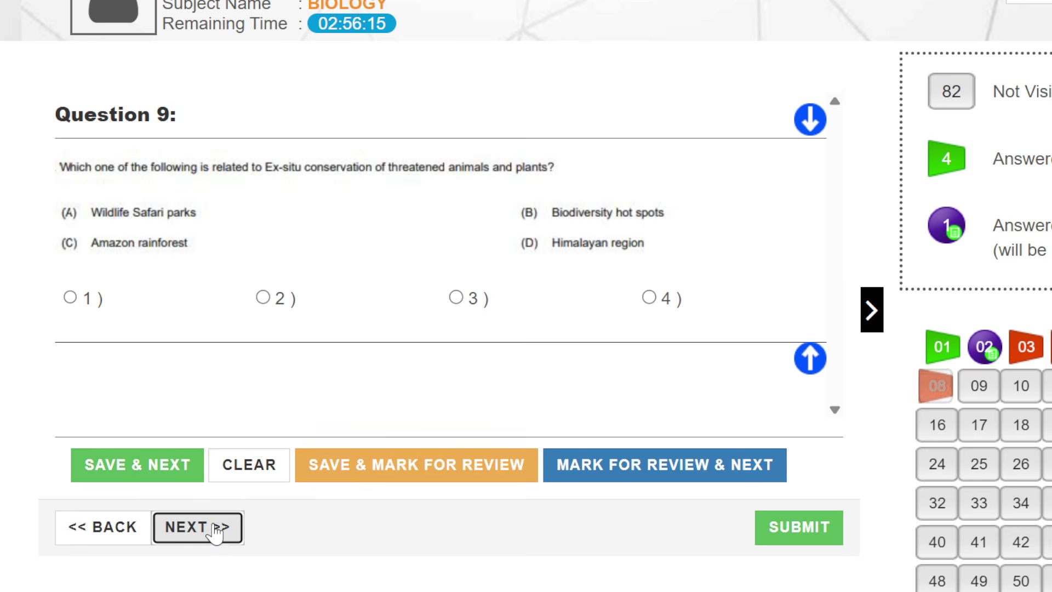
pyautogui.click(90, 527)
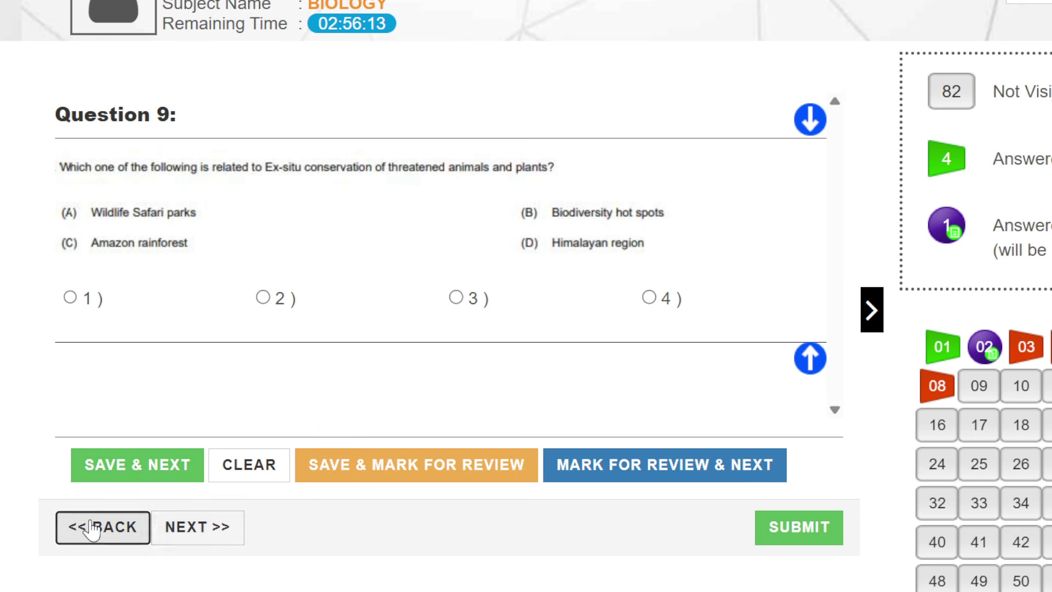
pyautogui.click(90, 527)
pyautogui.click(90, 528)
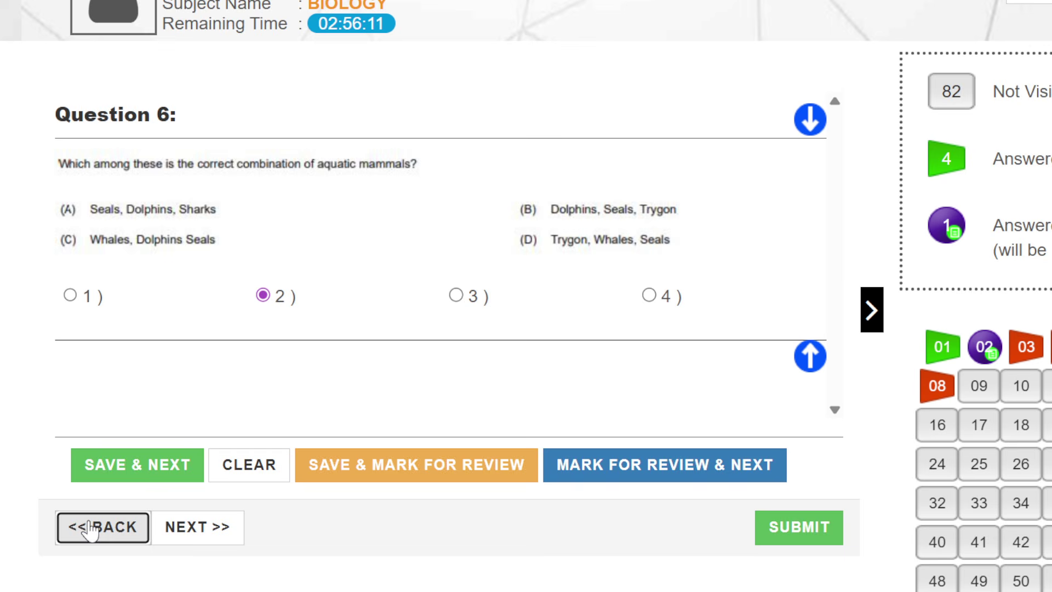
pyautogui.click(188, 540)
pyautogui.click(189, 540)
pyautogui.click(189, 540)
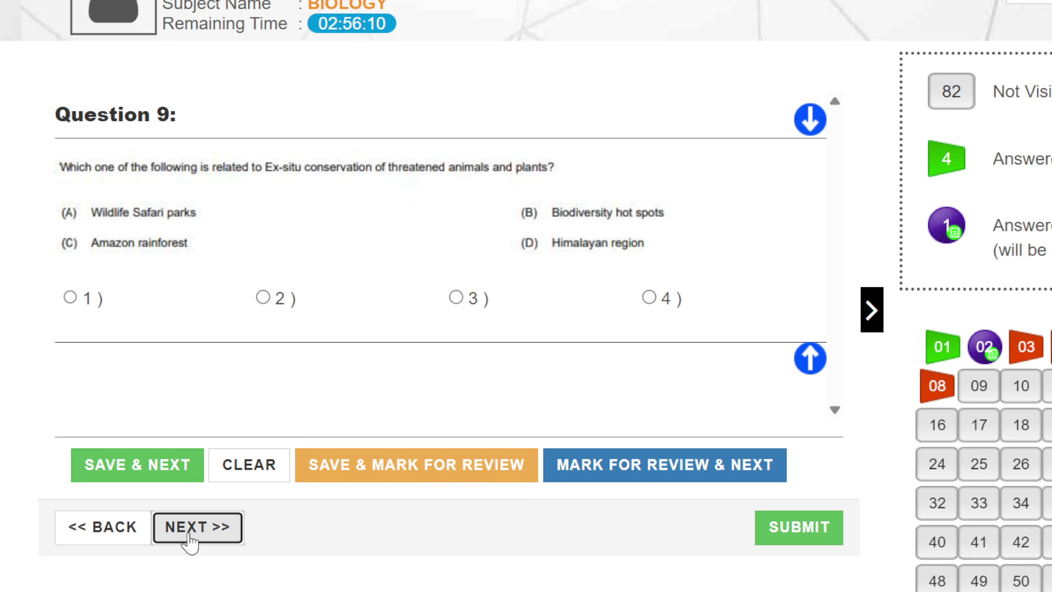
# - Save option 1 as the answer to question 9, and save option 4 for question 10 marked for review
pyautogui.click(71, 297)
pyautogui.click(129, 465)
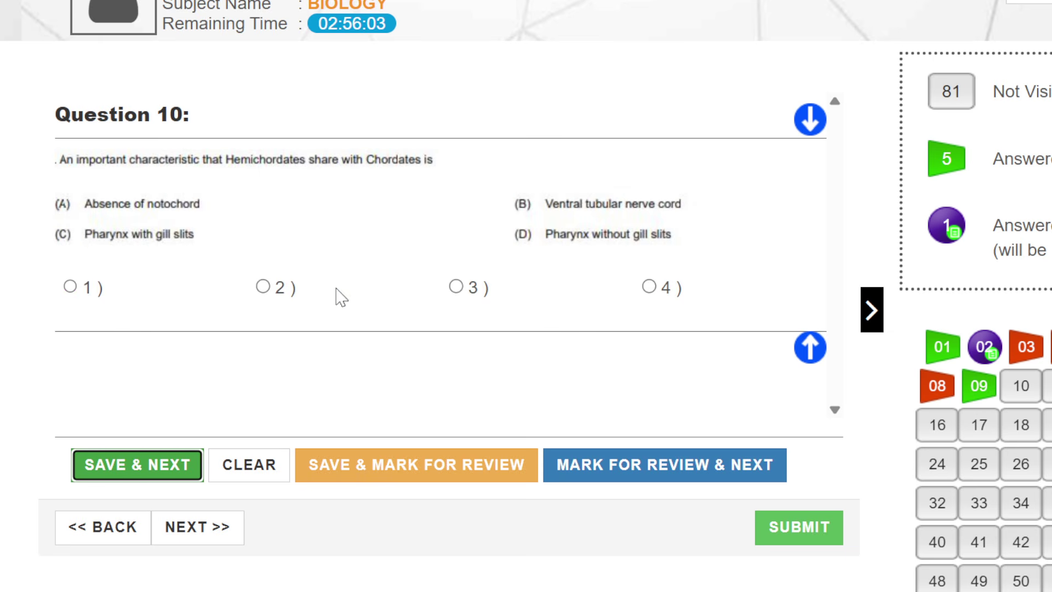
pyautogui.click(207, 541)
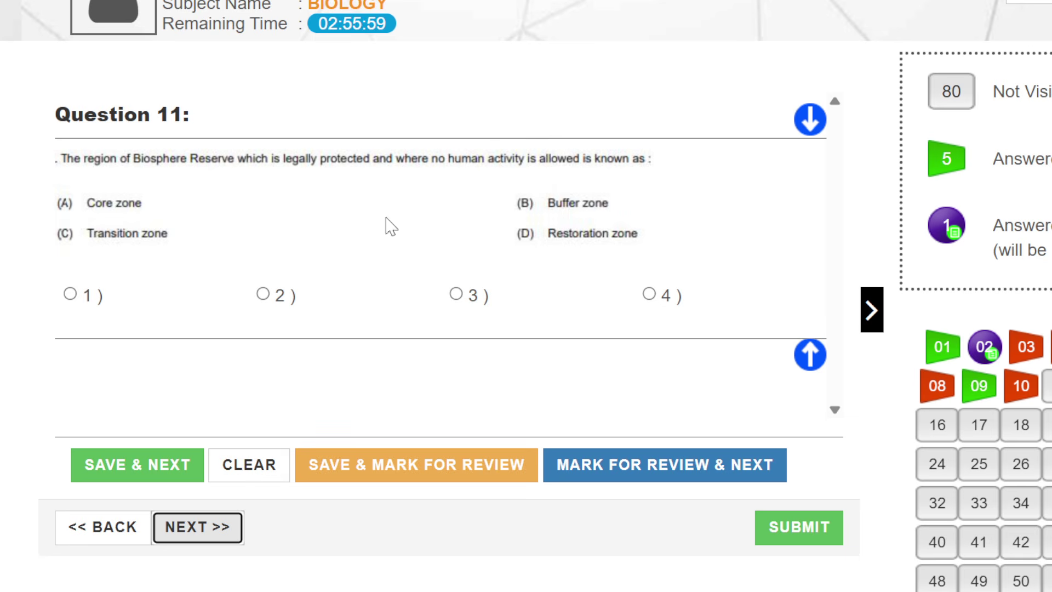
pyautogui.click(127, 532)
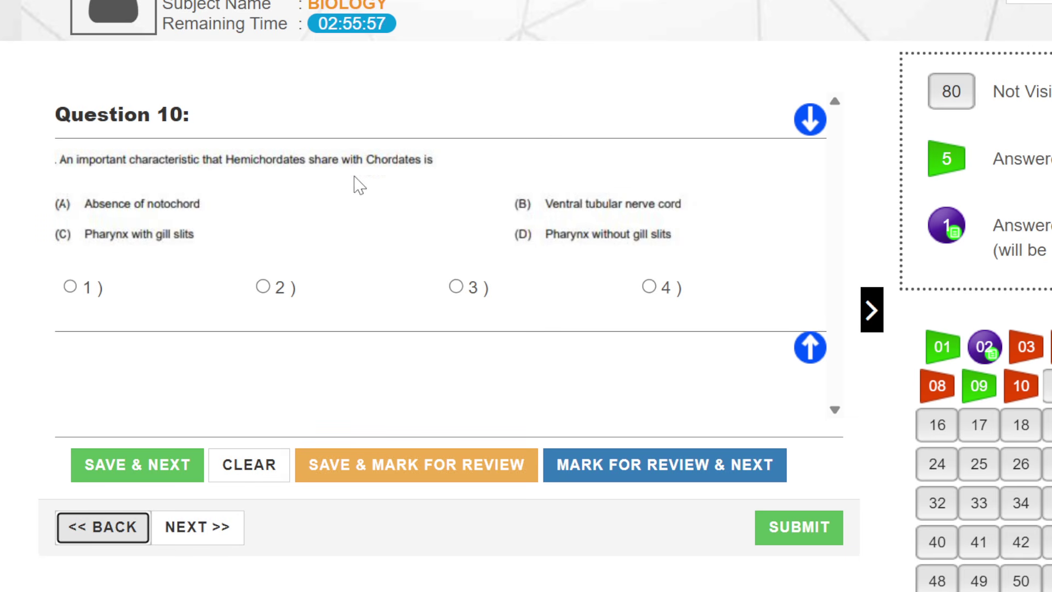
pyautogui.click(650, 286)
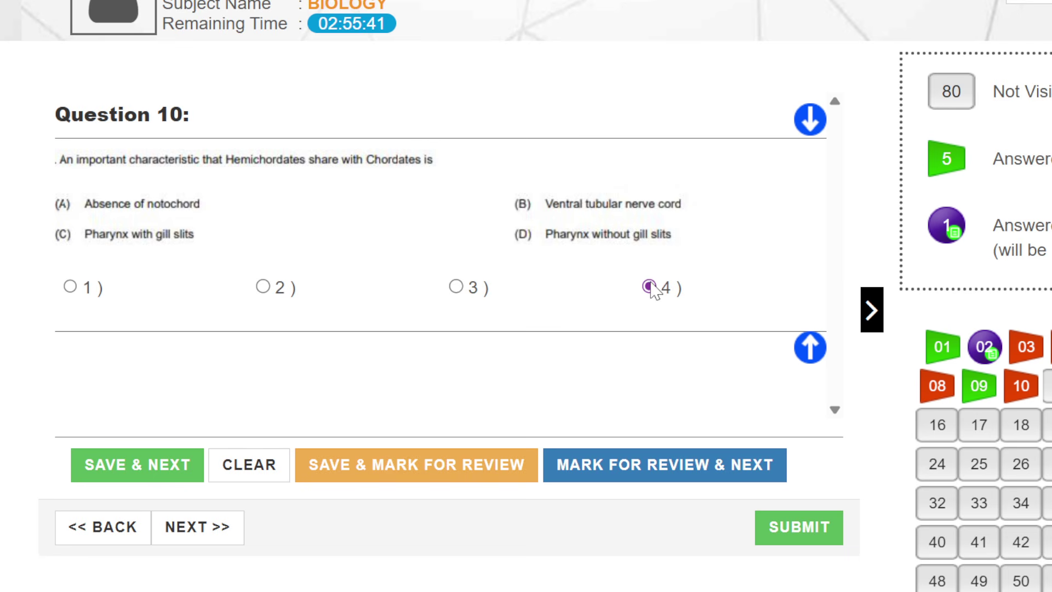
pyautogui.click(425, 470)
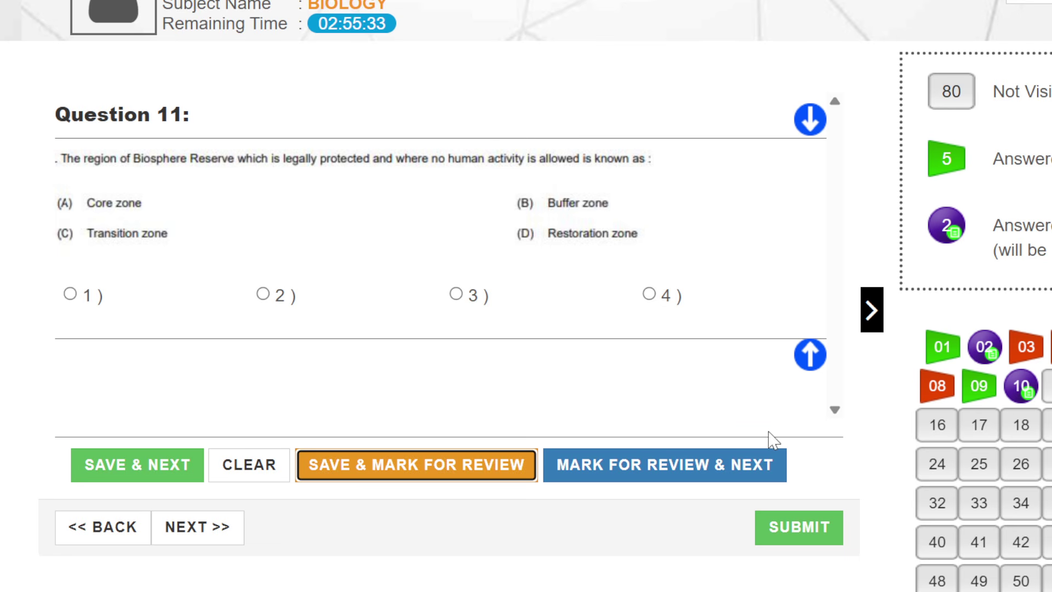
# - Mark question 11 for review without an answer, and revisit it before continuing to question 12
pyautogui.click(636, 480)
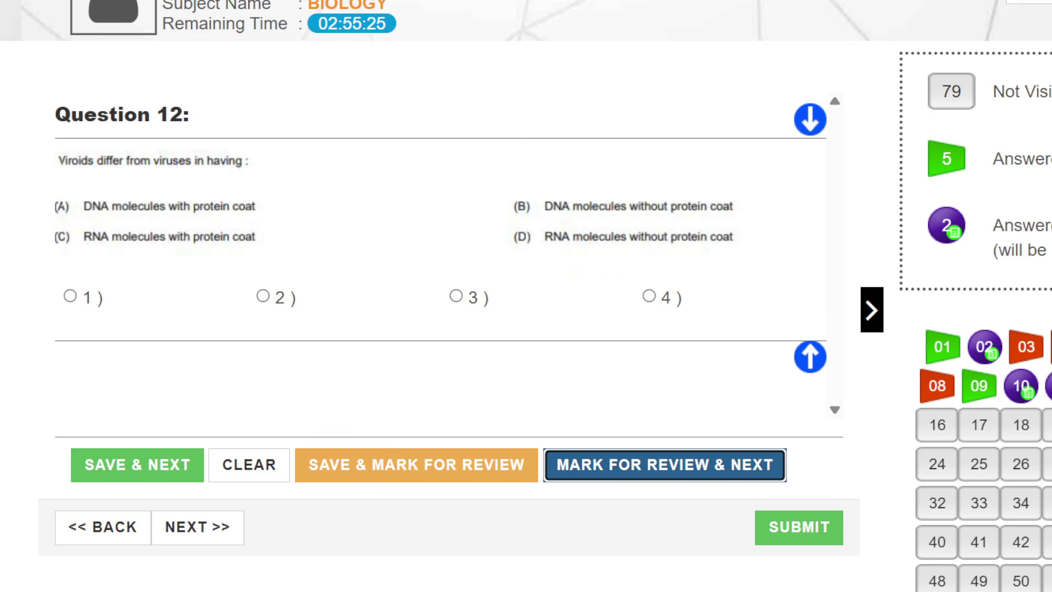
pyautogui.click(112, 527)
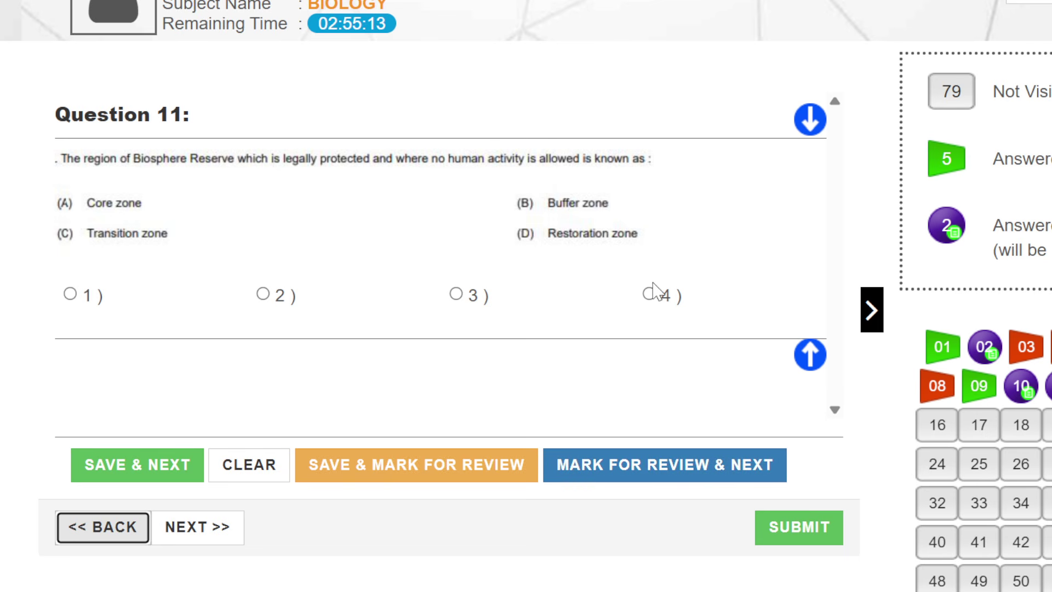
pyautogui.click(166, 542)
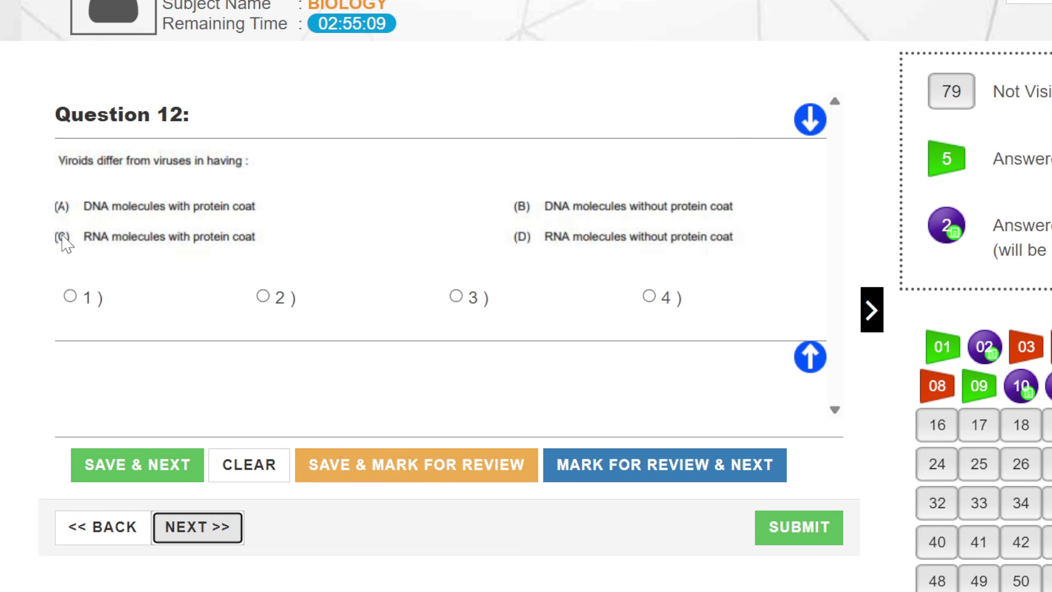
# - Page forward to question 13 and back, and save option 2 as the answer to question 12
pyautogui.click(182, 529)
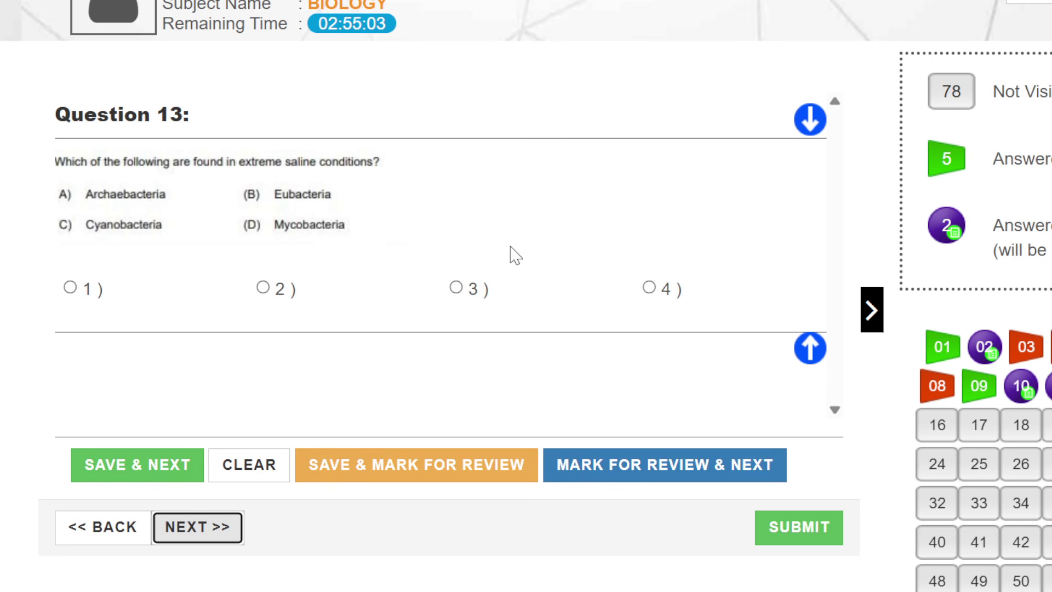
pyautogui.click(112, 526)
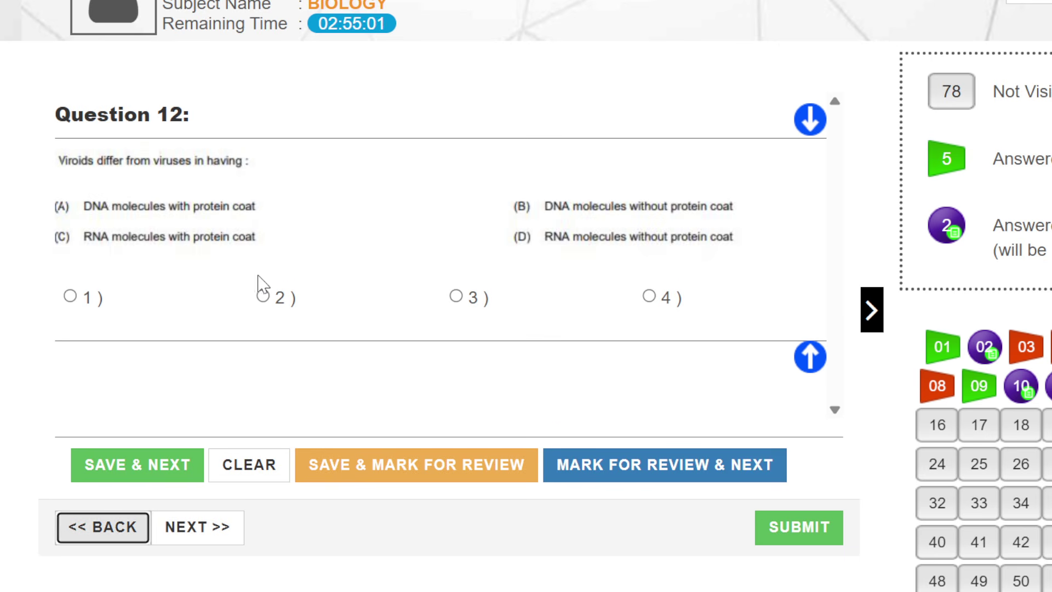
pyautogui.click(263, 296)
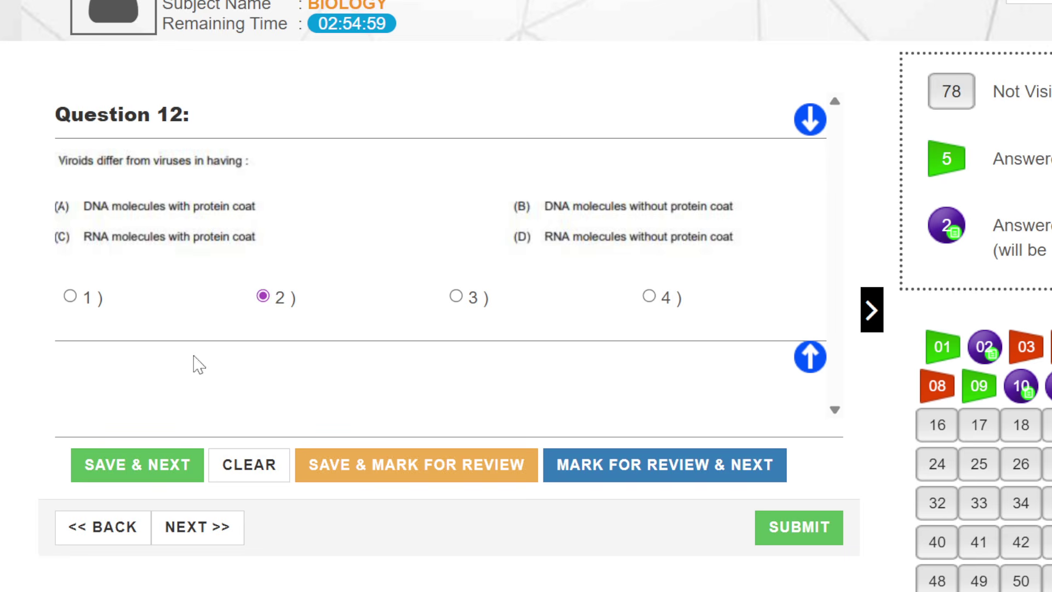
pyautogui.click(176, 462)
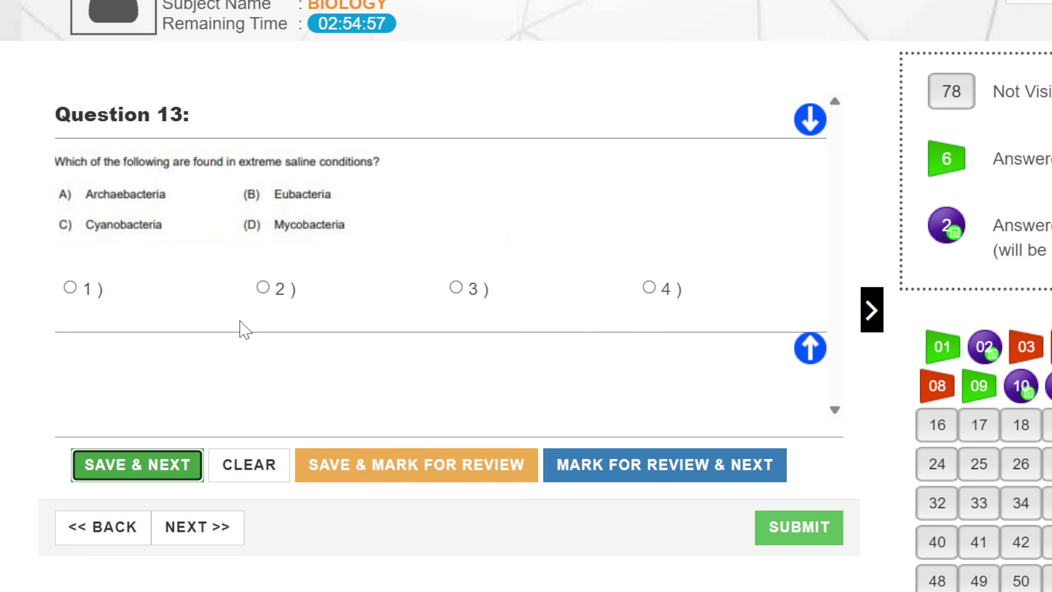
# - Save option 4 for question 13 marked for review, and skip question 14 after selecting and clearing option 3
pyautogui.click(649, 289)
pyautogui.click(350, 466)
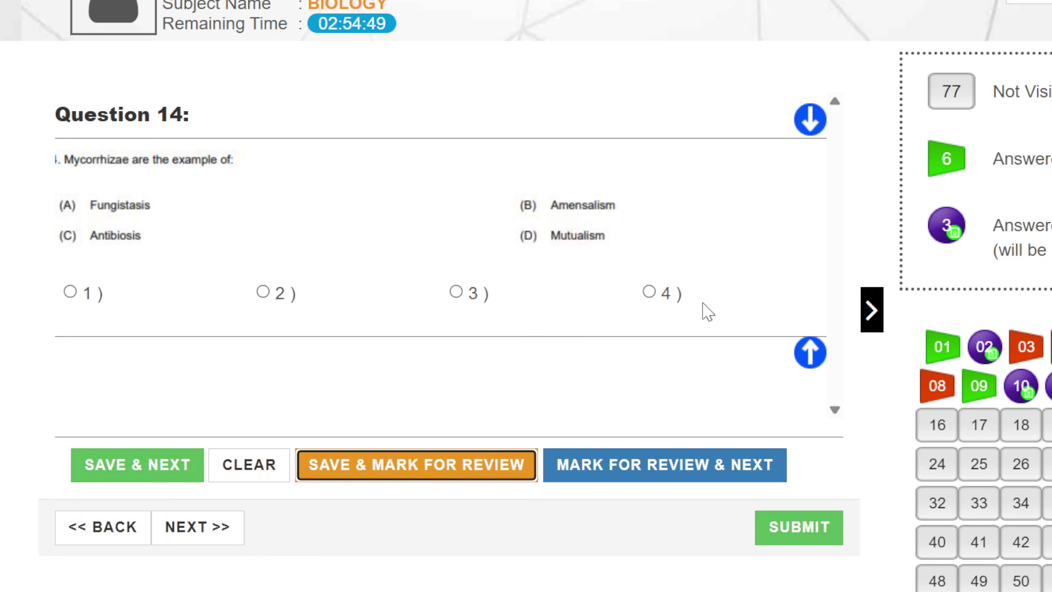
pyautogui.click(456, 292)
pyautogui.click(239, 472)
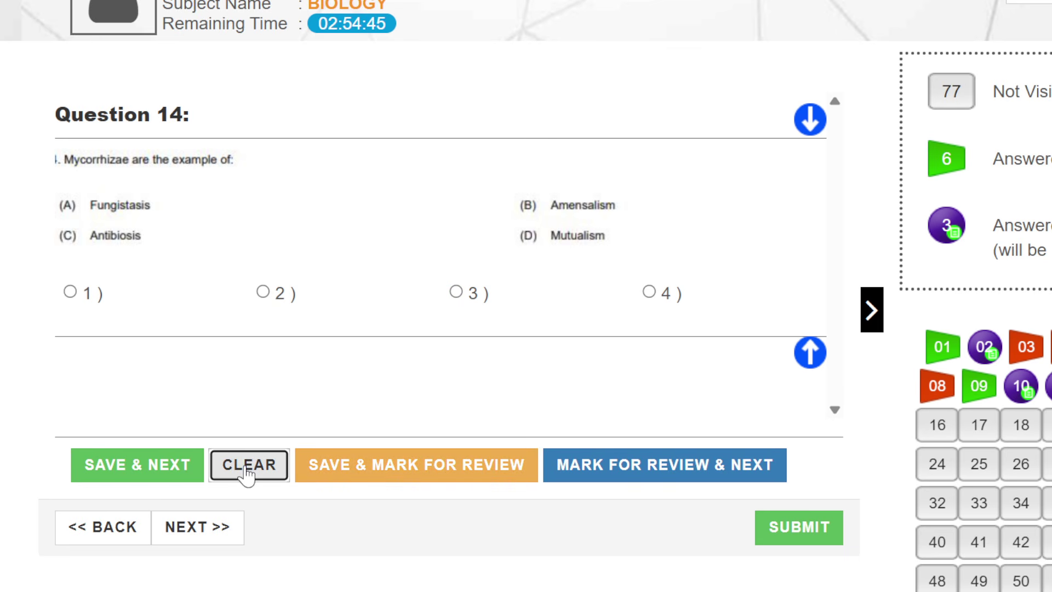
pyautogui.click(202, 529)
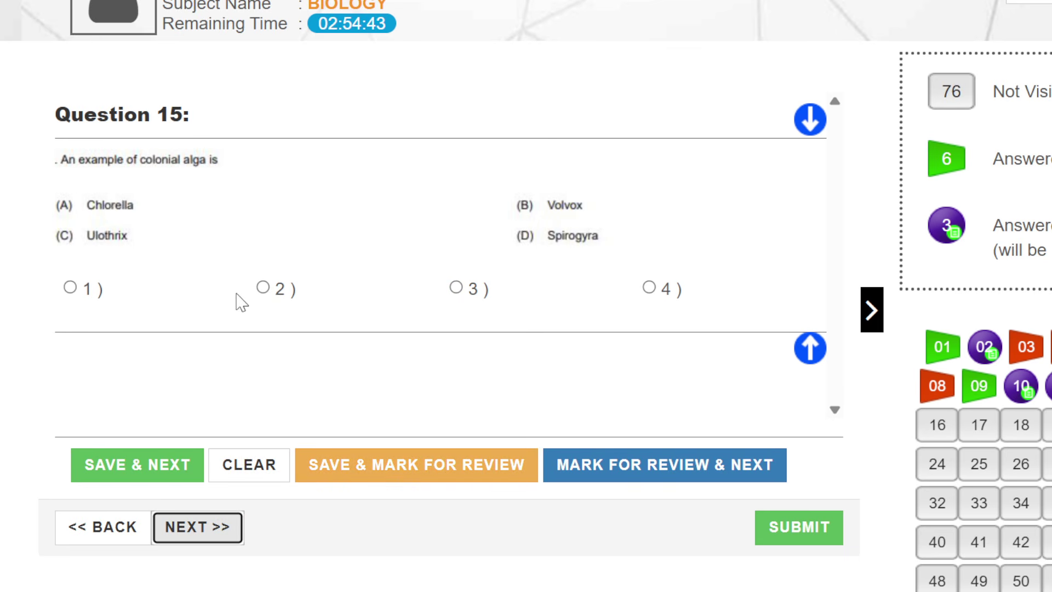
# - On question 15, select option 2, option 4 and option 2 again, clearing the response after each selection
pyautogui.click(263, 288)
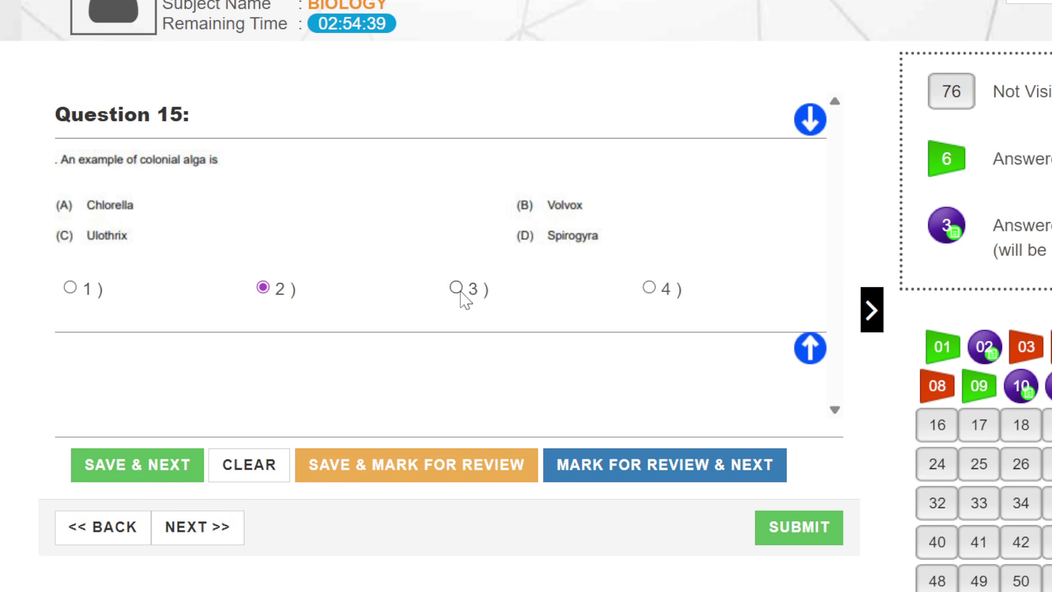
pyautogui.click(274, 466)
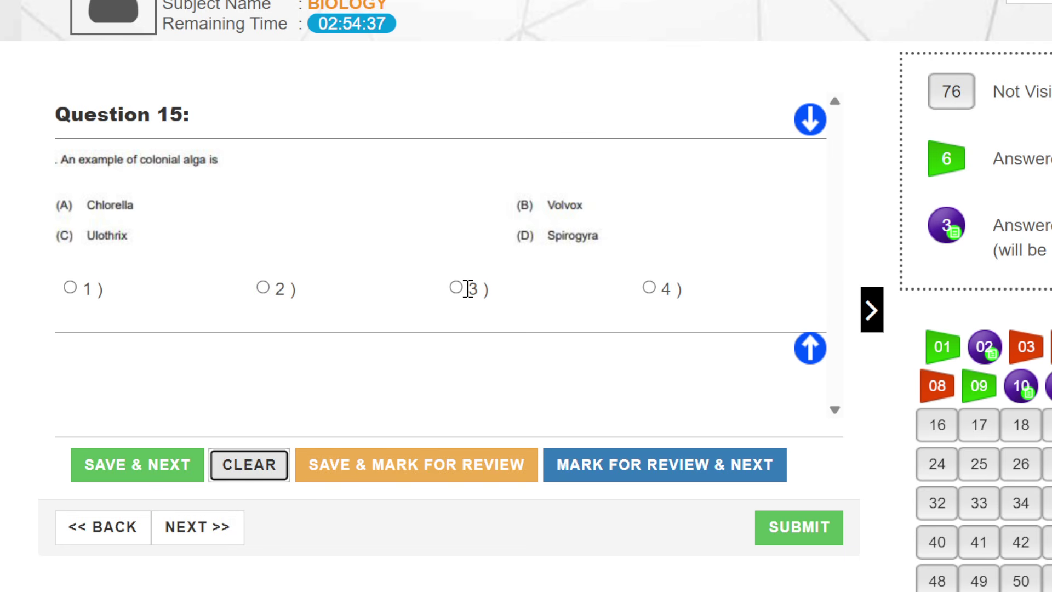
pyautogui.click(650, 288)
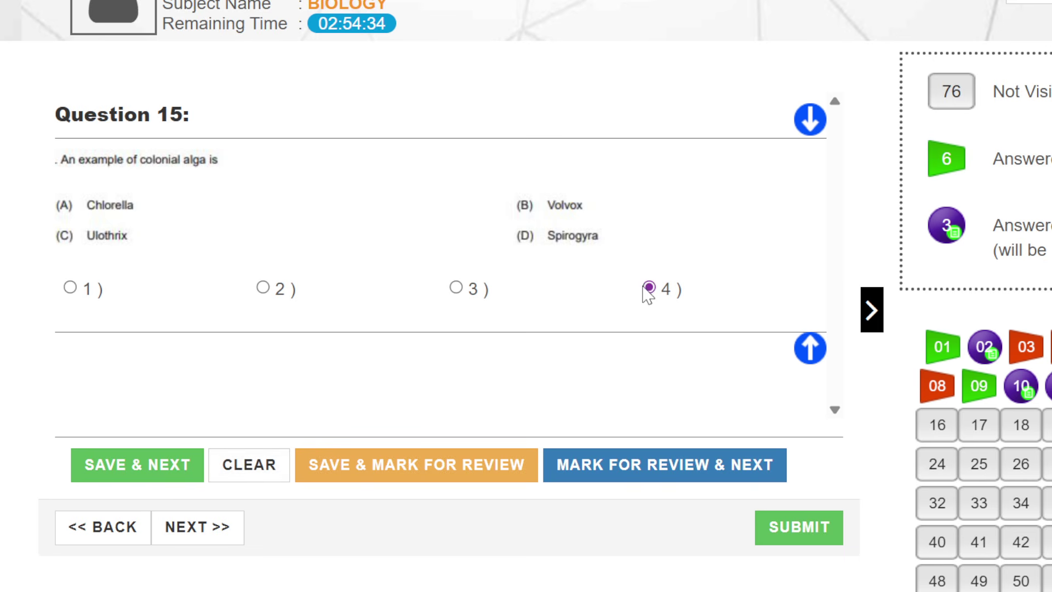
pyautogui.click(249, 482)
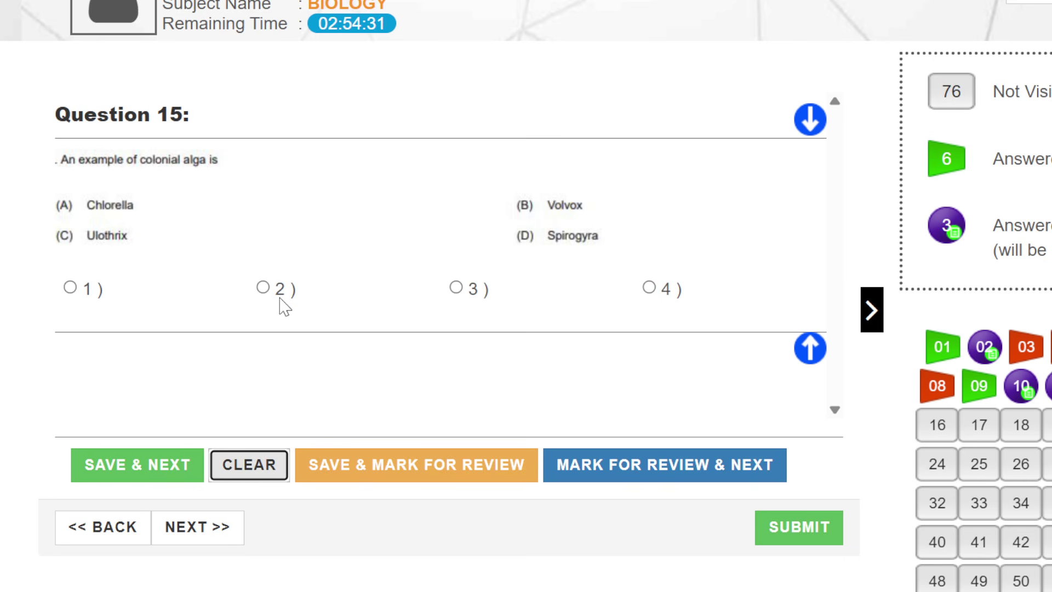
pyautogui.click(262, 288)
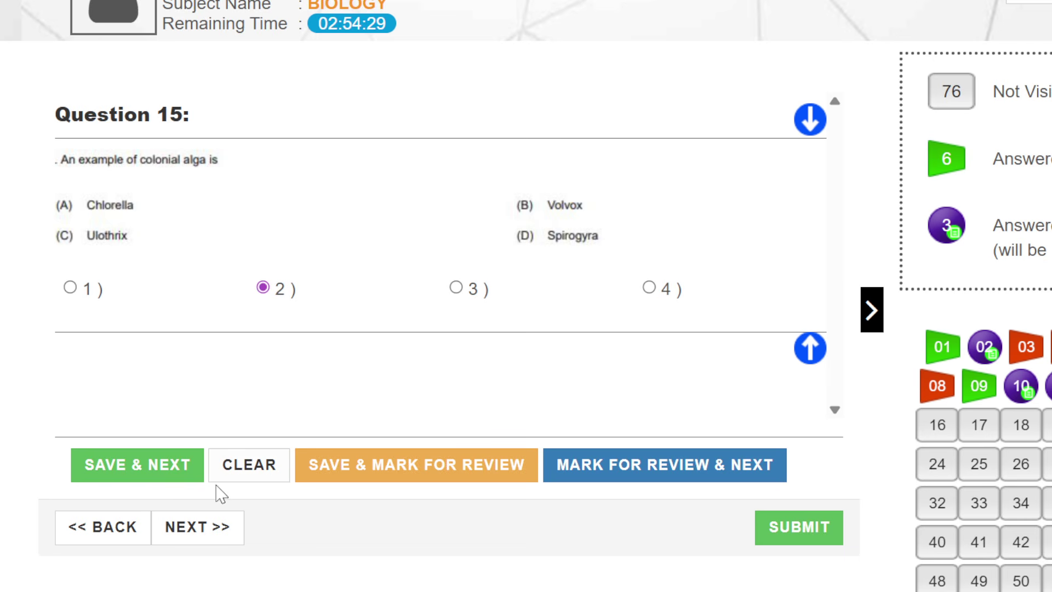
pyautogui.click(233, 465)
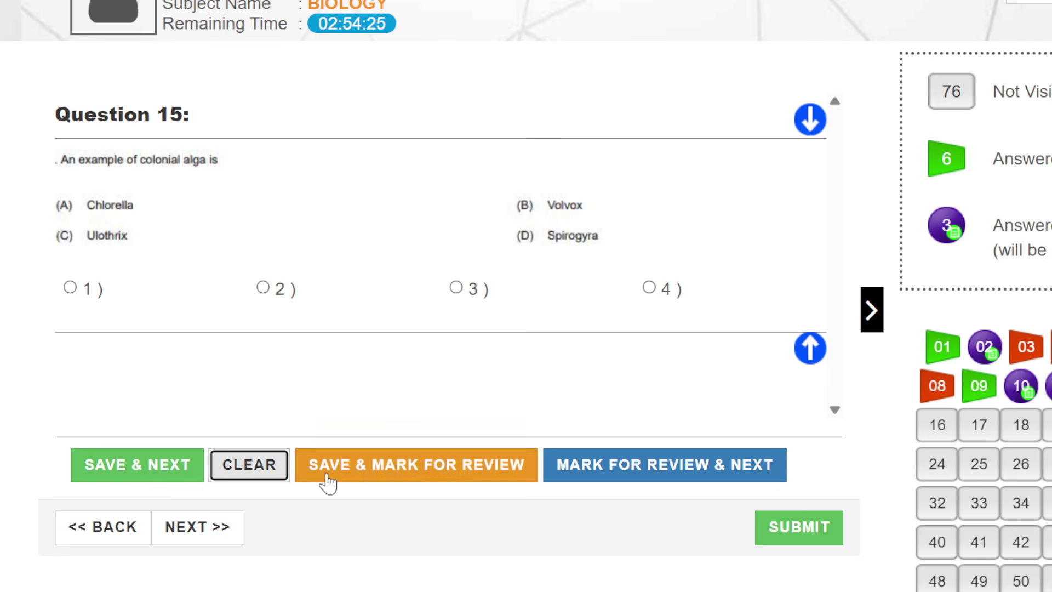
# - Try to save question 15 for review with no option selected, and skip it to reach question 16
pyautogui.click(351, 480)
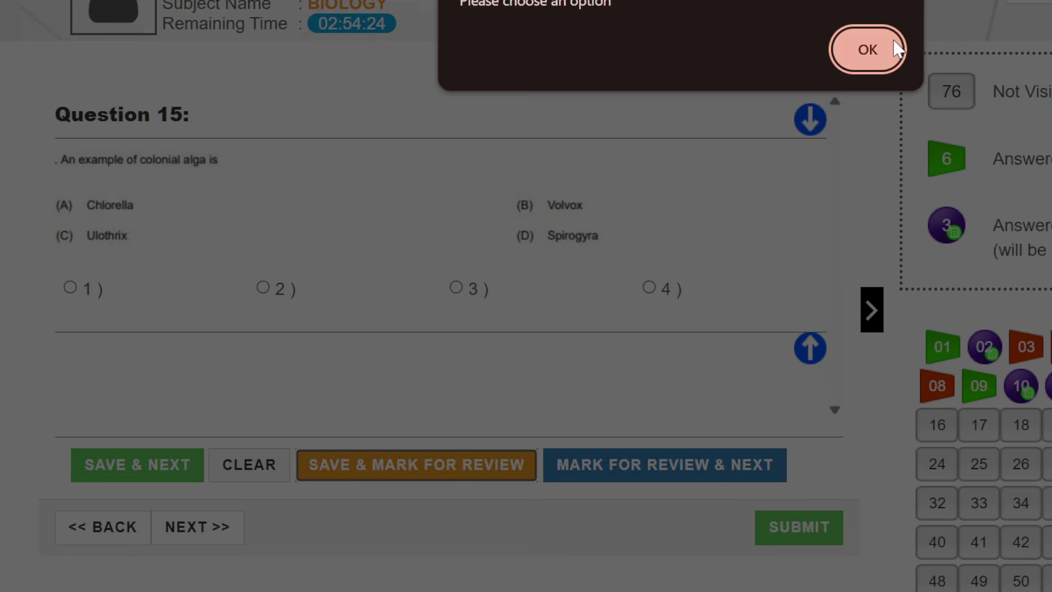
pyautogui.click(867, 49)
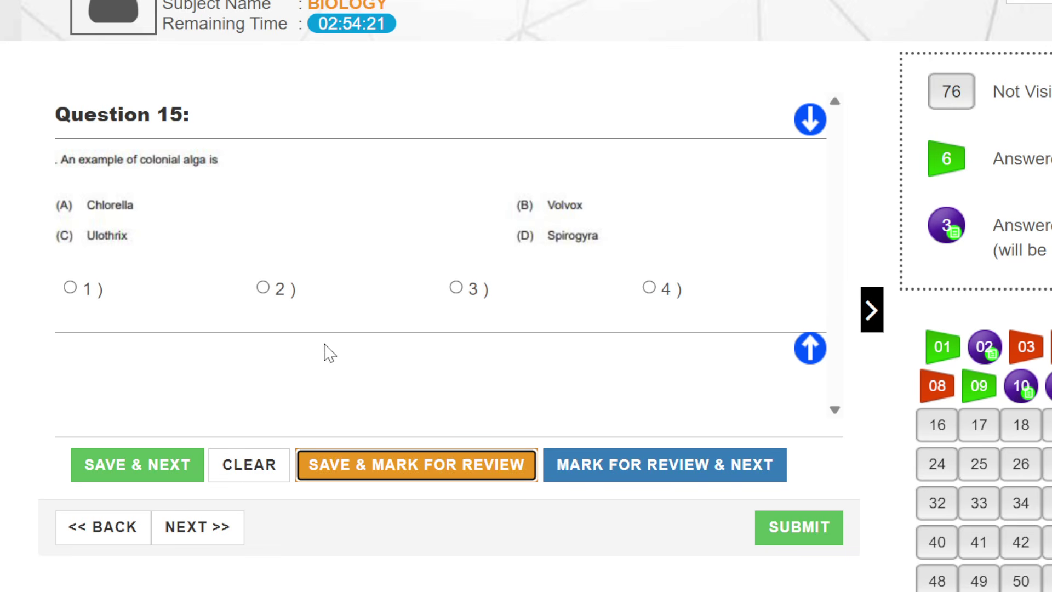
pyautogui.click(198, 525)
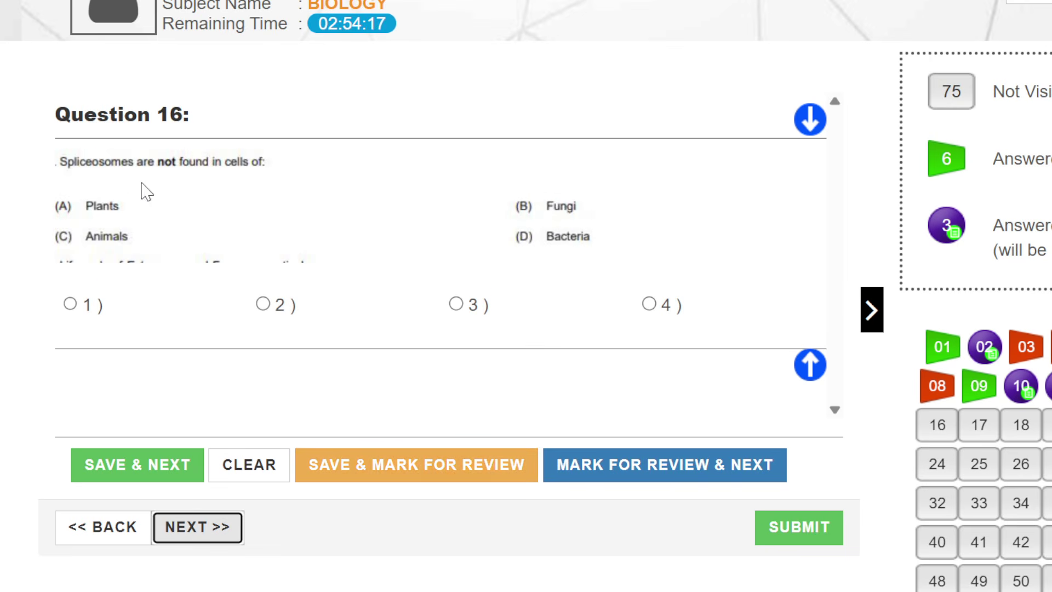
# - Save option 4 as the answer to question 16 and option 3 as the answer to question 17
pyautogui.click(649, 304)
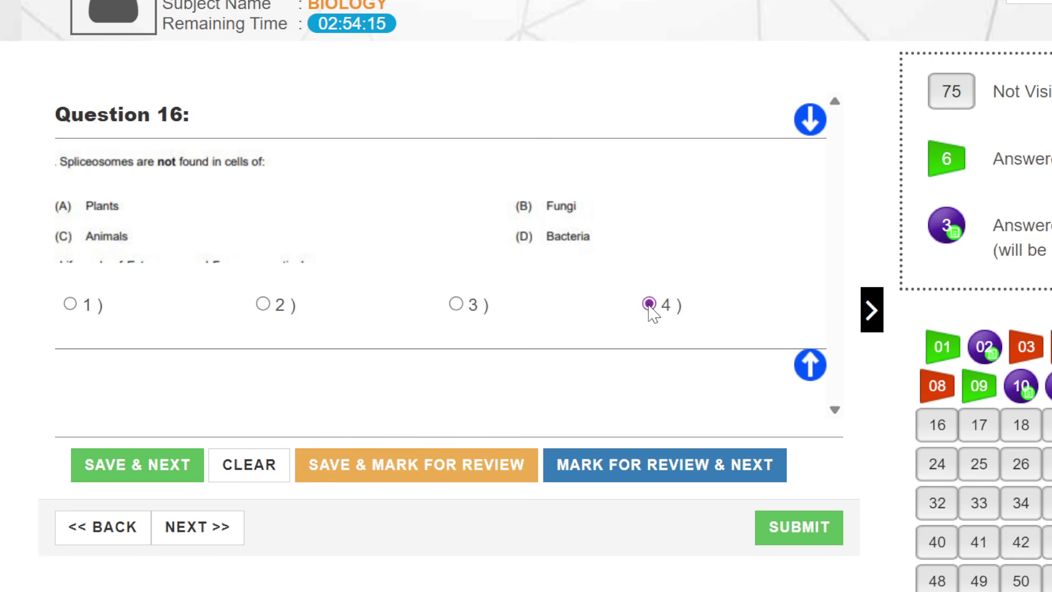
pyautogui.click(87, 467)
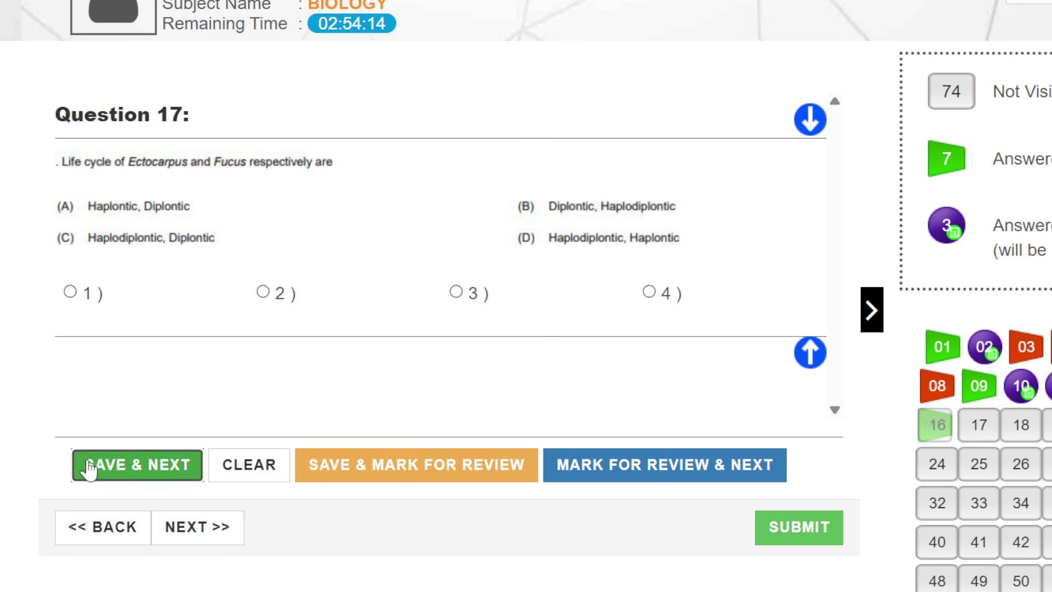
pyautogui.click(456, 293)
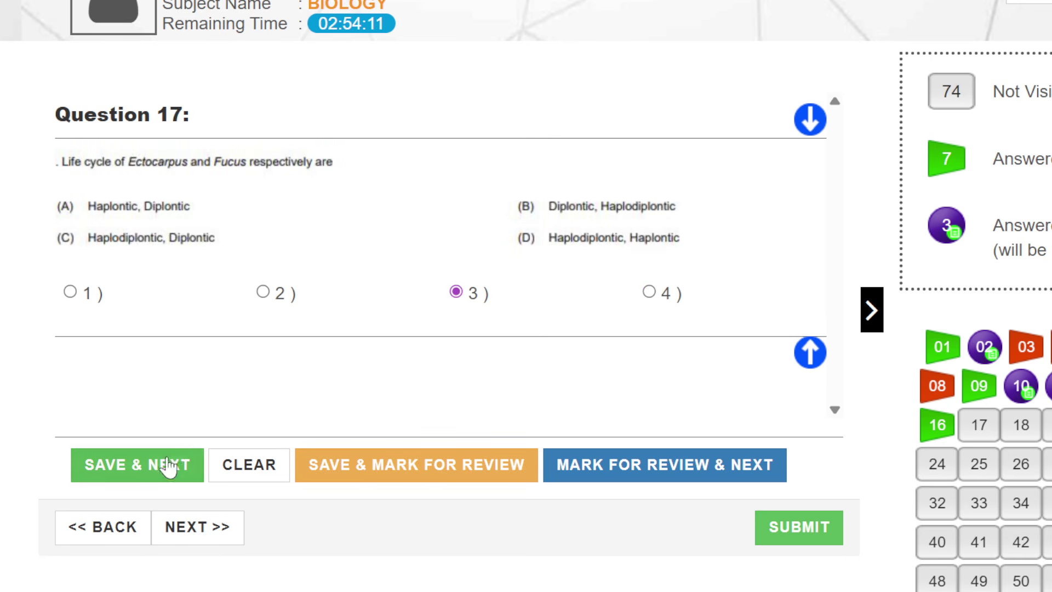
pyautogui.click(168, 463)
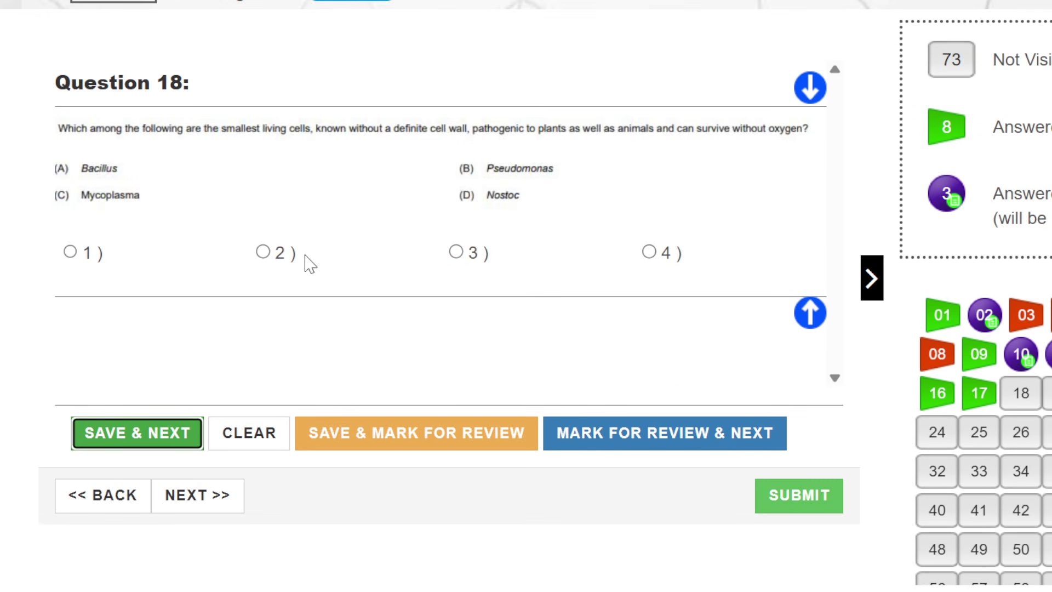
# - Save option 2 as the answer to question 18 and option 3 as the answer to question 19
pyautogui.click(259, 253)
pyautogui.click(176, 435)
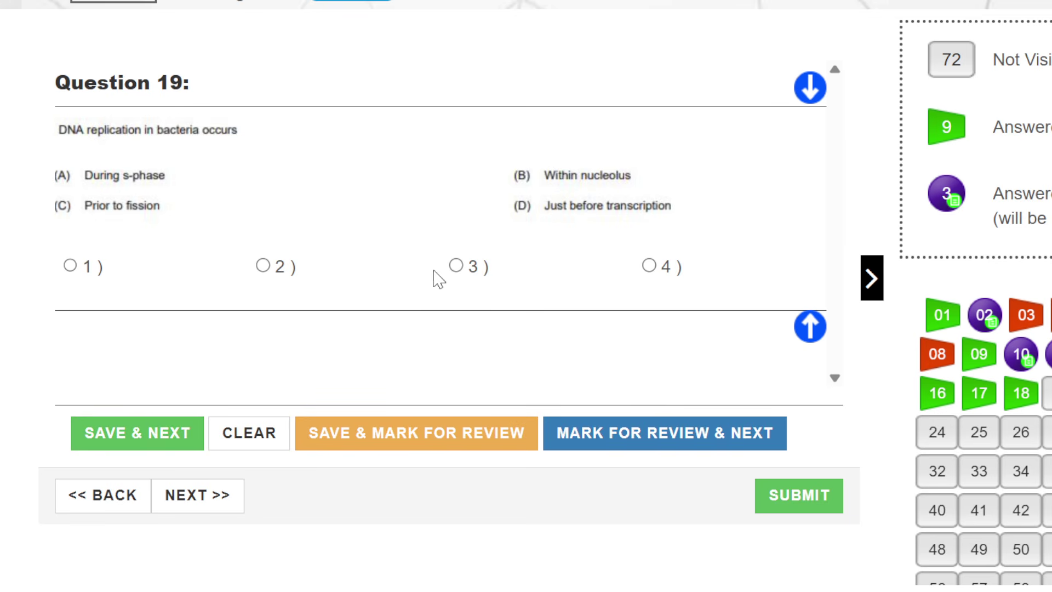
pyautogui.click(455, 265)
pyautogui.click(123, 432)
# - Skip question 20 unanswered, and mark question 21 for review with option 3 selected
pyautogui.click(194, 495)
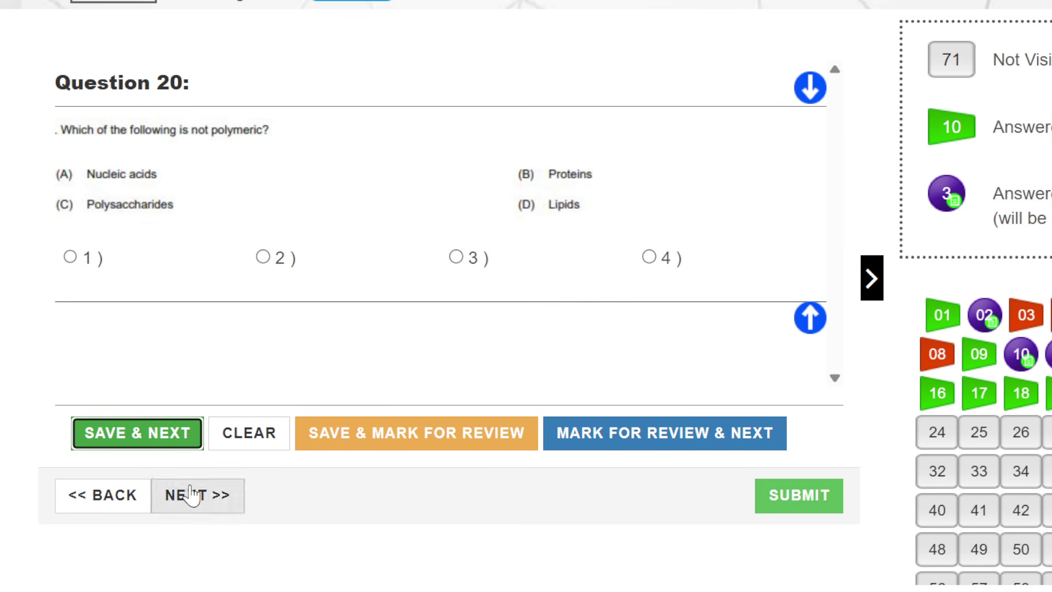
pyautogui.click(457, 267)
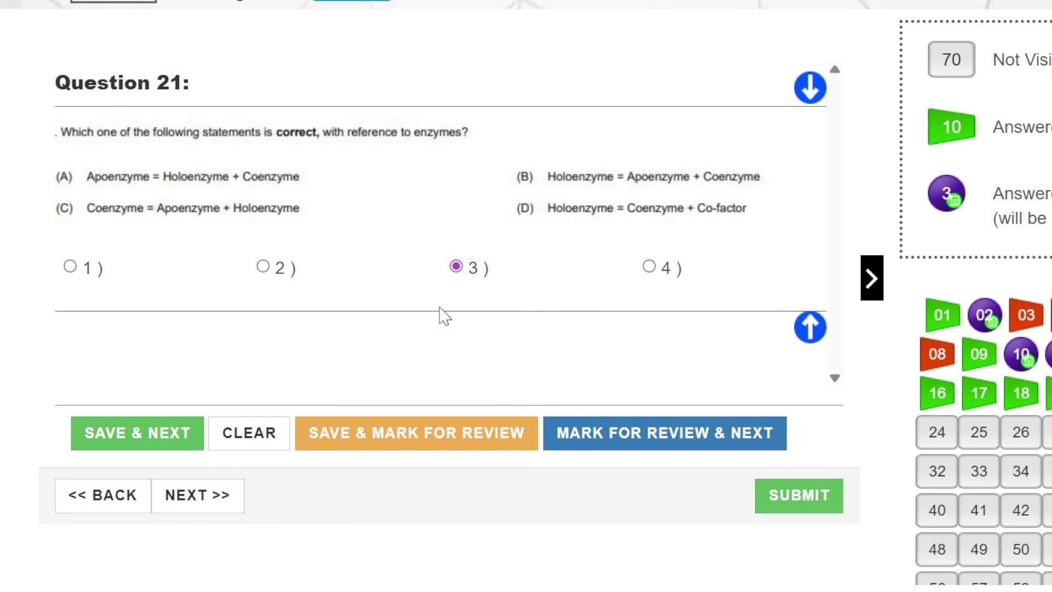
pyautogui.click(627, 448)
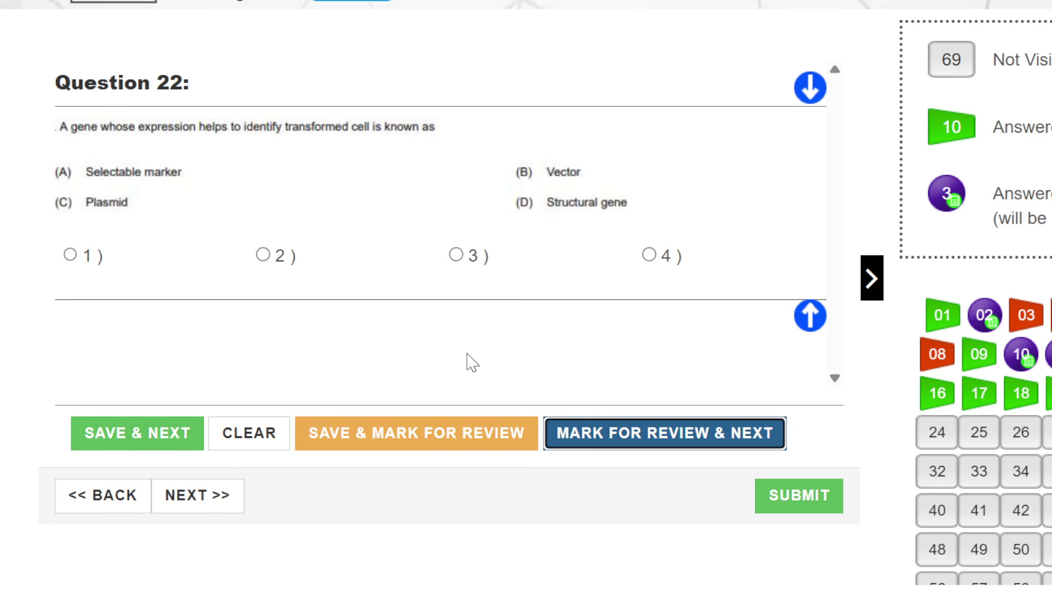
# - Mark question 22 for review with option 3 selected, and question 23 for review with option 2 selected
pyautogui.click(459, 259)
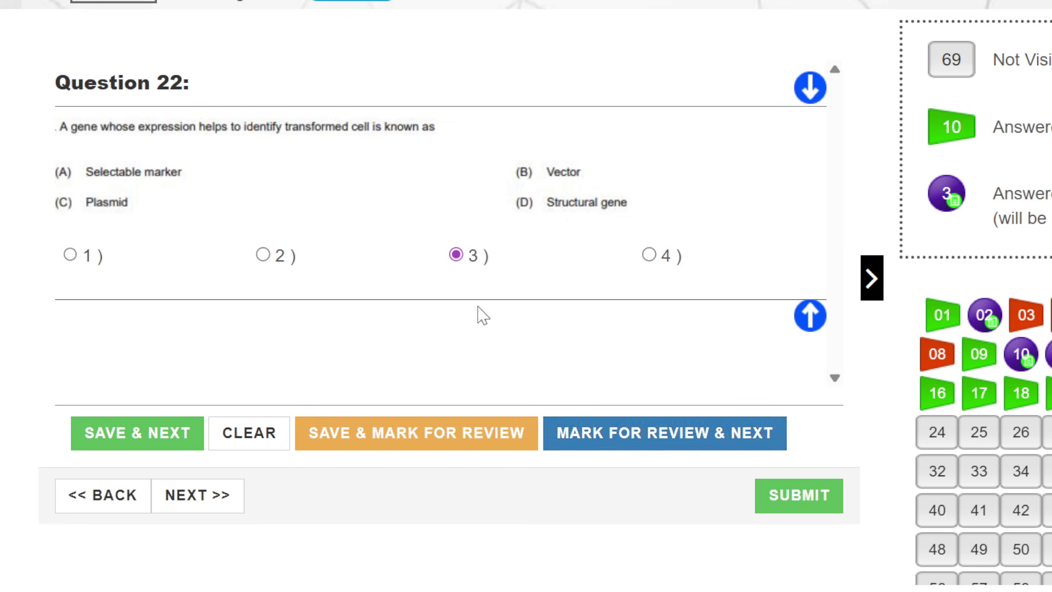
pyautogui.click(608, 433)
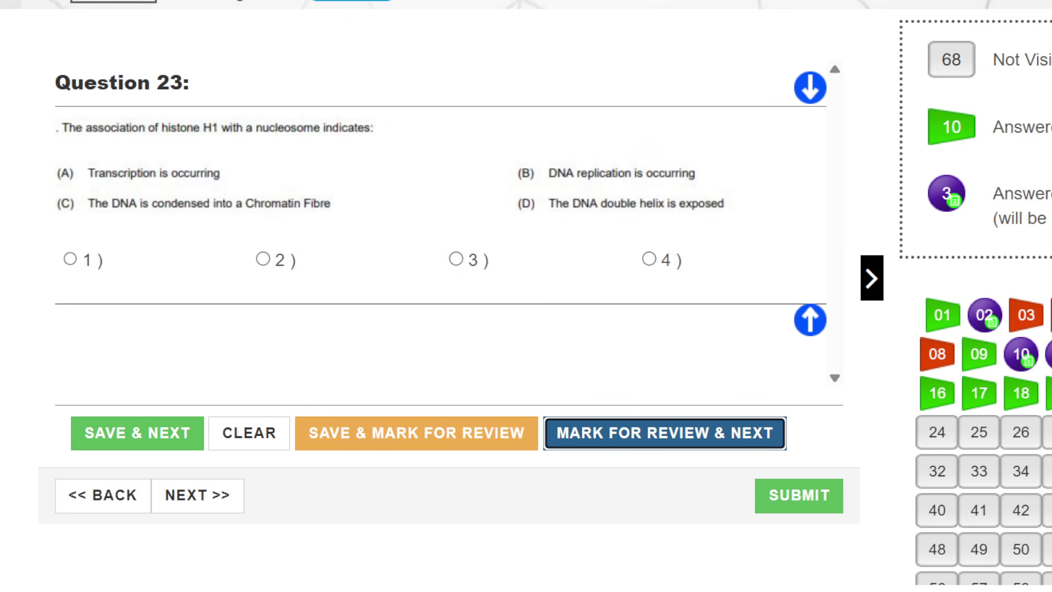
pyautogui.click(265, 261)
pyautogui.click(599, 445)
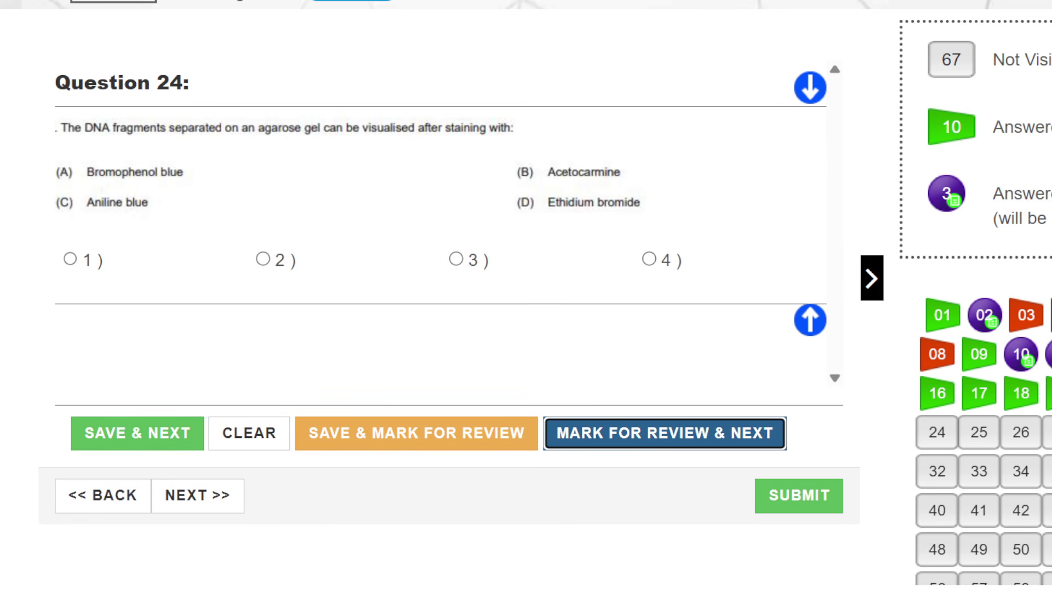
# - Revisit questions 21 and 23 and save their selected options, 3 and 2, as answers marked for review
pyautogui.click(477, 264)
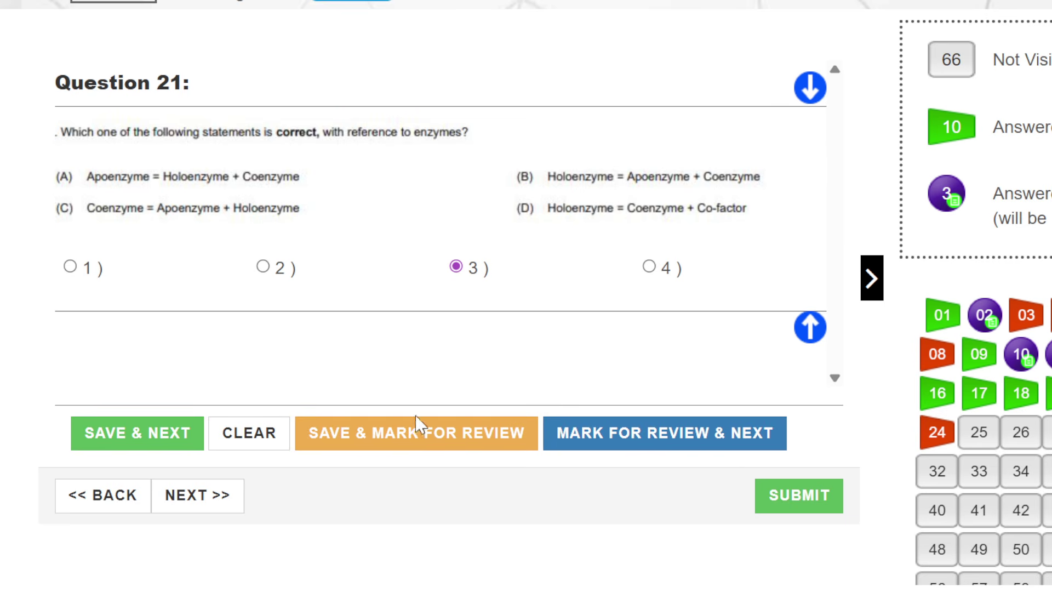
pyautogui.click(410, 437)
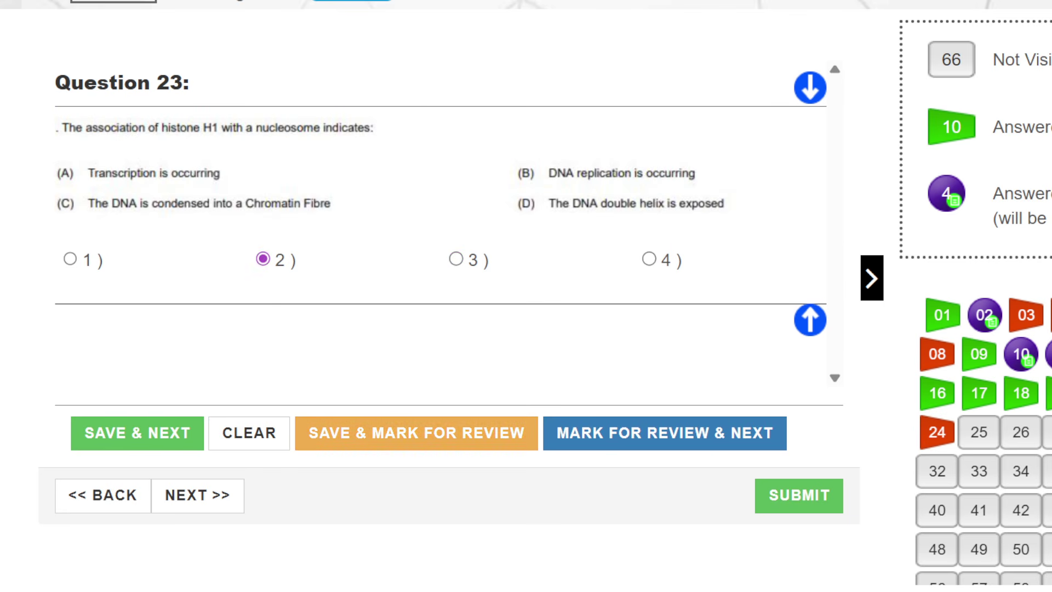
pyautogui.click(383, 443)
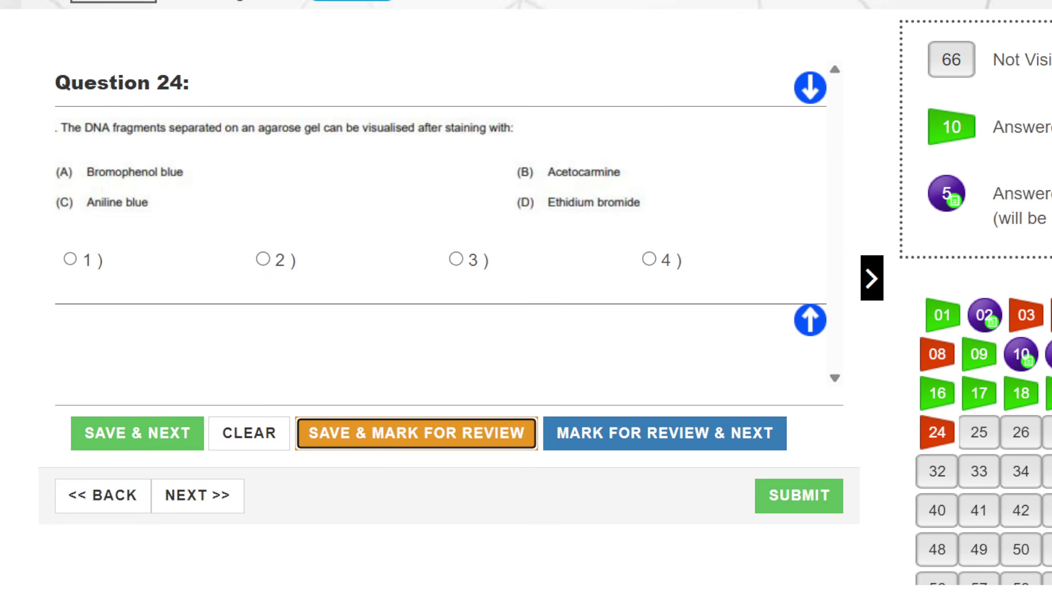
# - Jump directly to questions 90 and 82, return to question 90, and open question 67
pyautogui.scroll(-4, 976, 544)
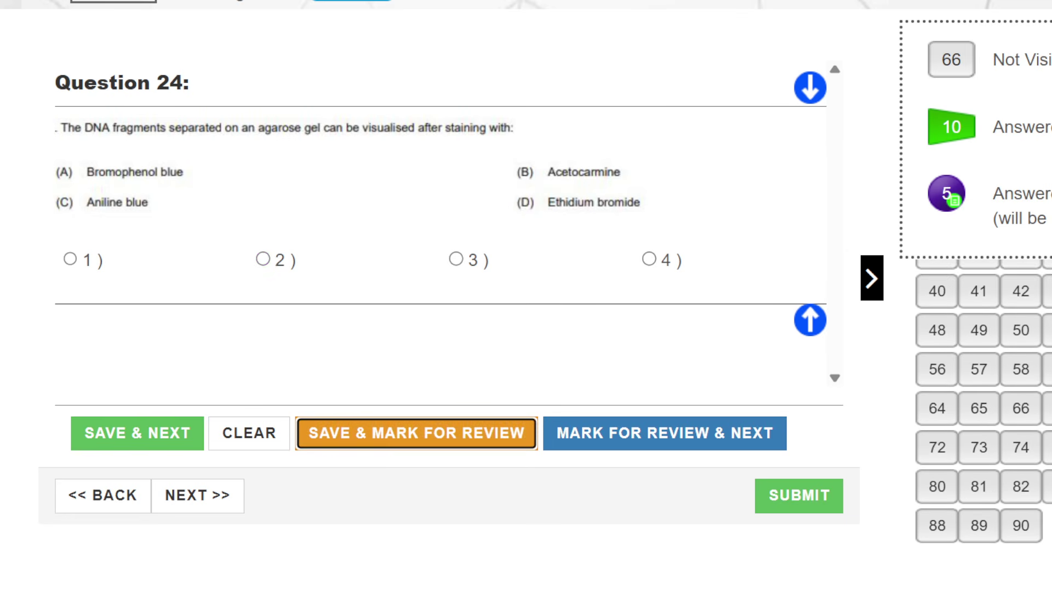
pyautogui.click(1018, 527)
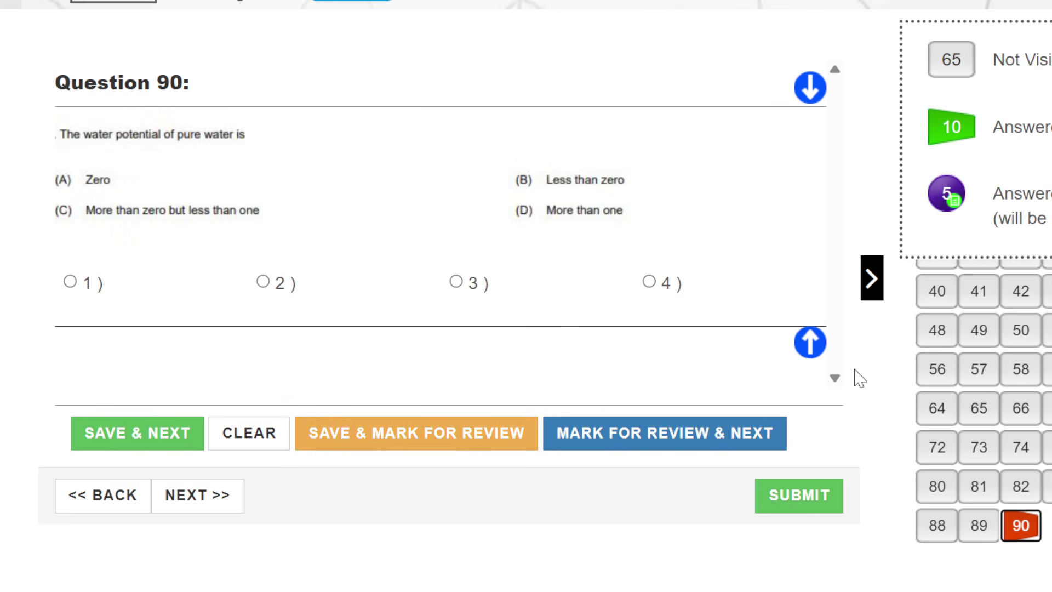
pyautogui.click(1033, 496)
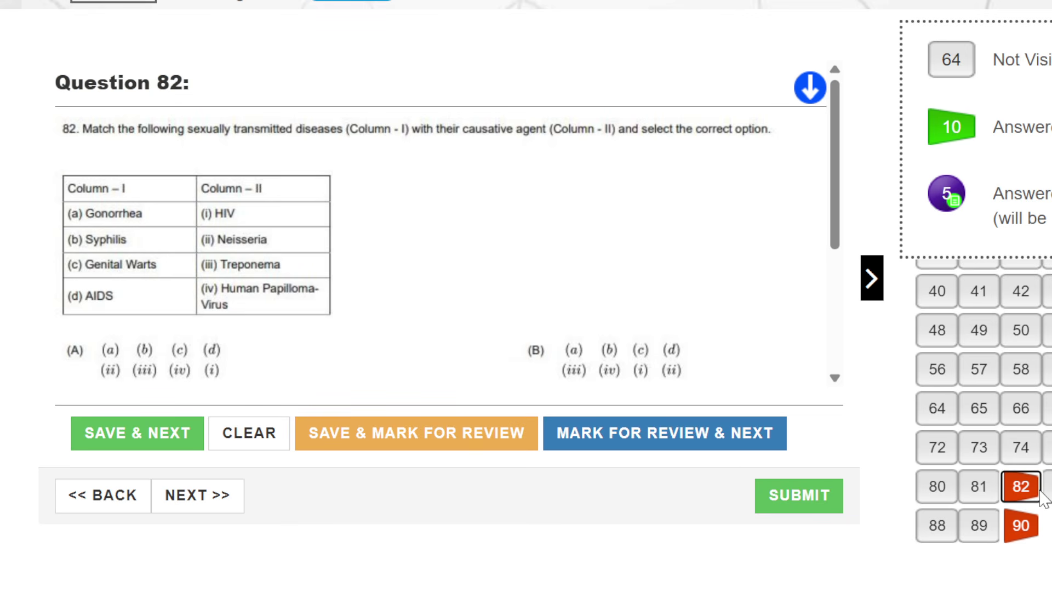
pyautogui.click(1017, 531)
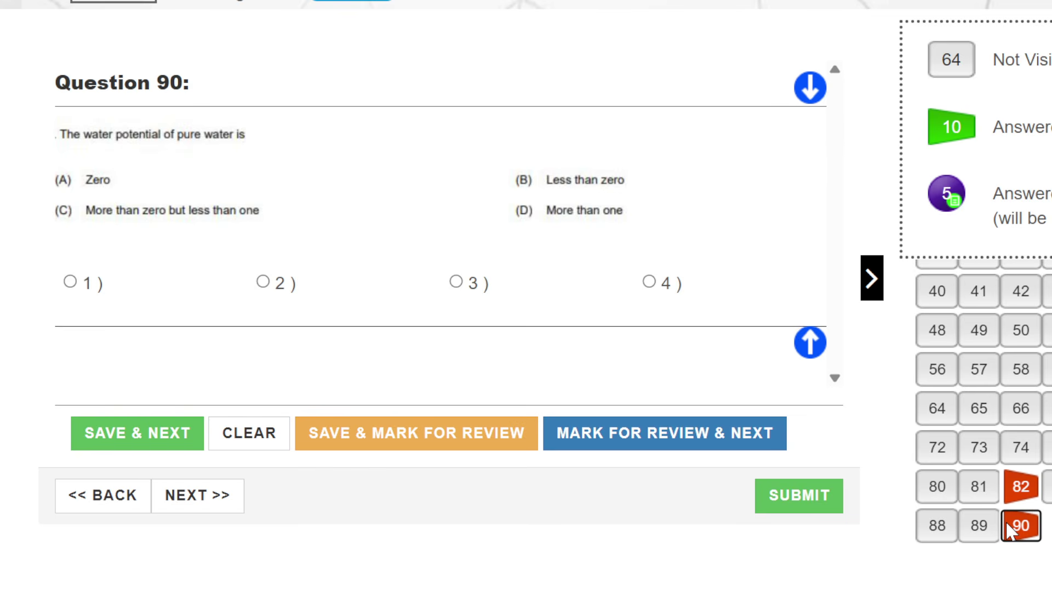
pyautogui.click(1046, 408)
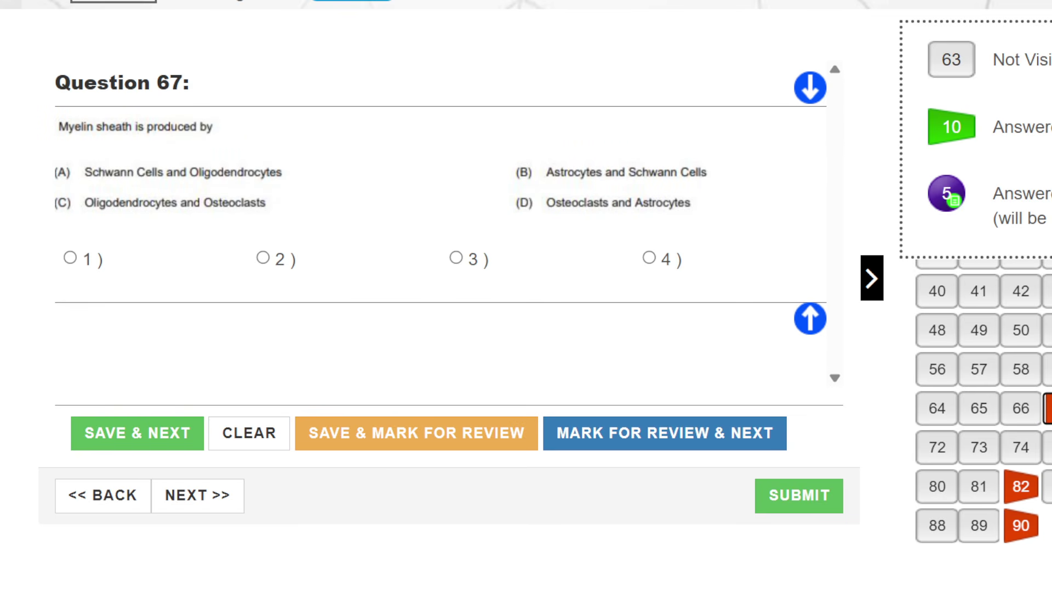
# - Open question 60 directly and save option 2 as its answer, and save option 1 for question 61
pyautogui.click(1049, 369)
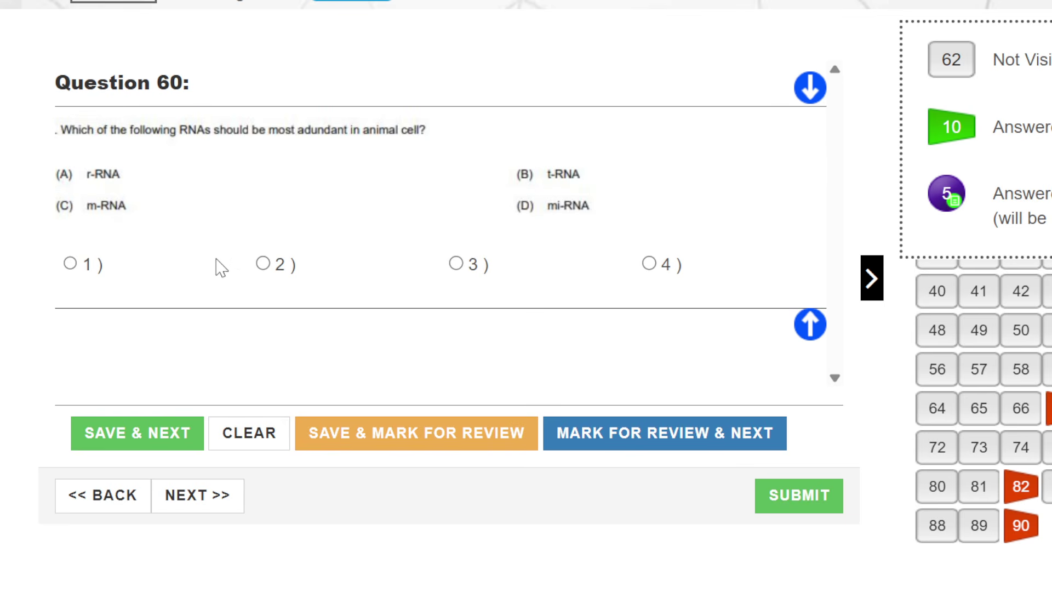
pyautogui.click(263, 264)
pyautogui.click(119, 445)
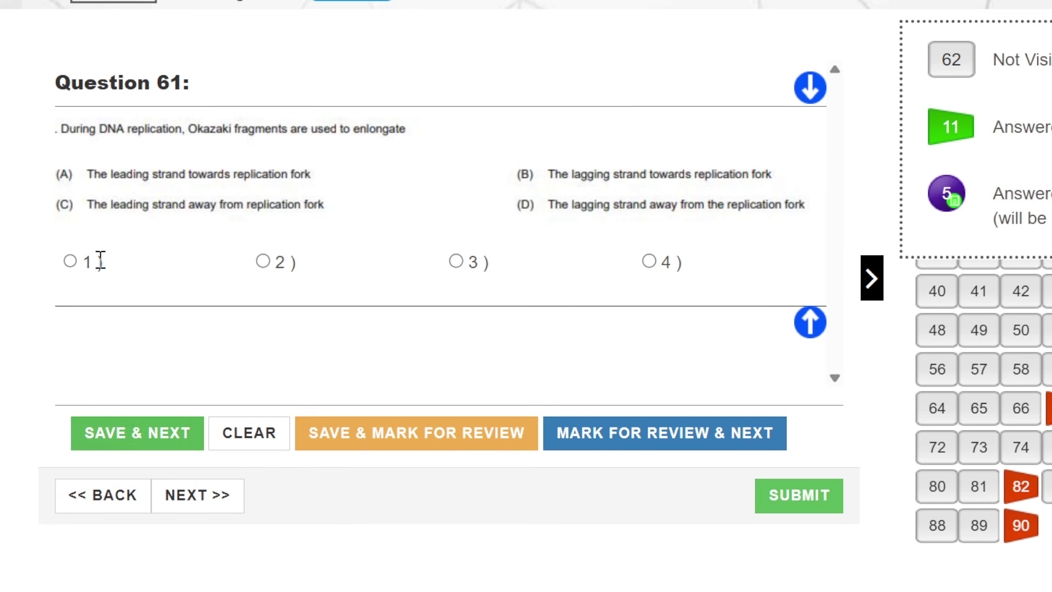
pyautogui.click(70, 262)
pyautogui.click(87, 441)
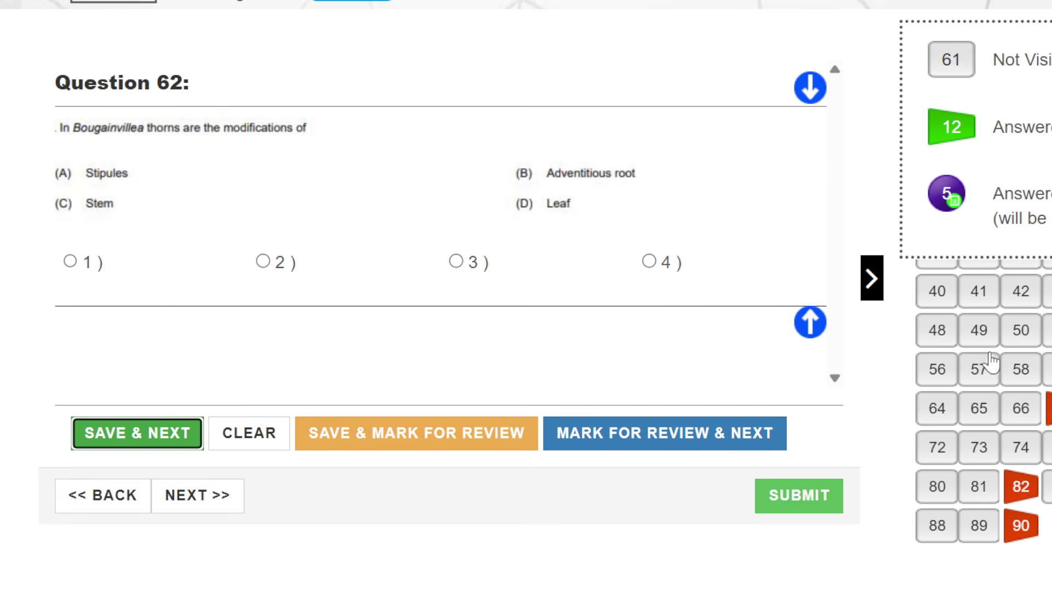
# - Jump to question 41 and save option 2 as an answer marked for review
pyautogui.click(977, 291)
pyautogui.scroll(2, 973, 337)
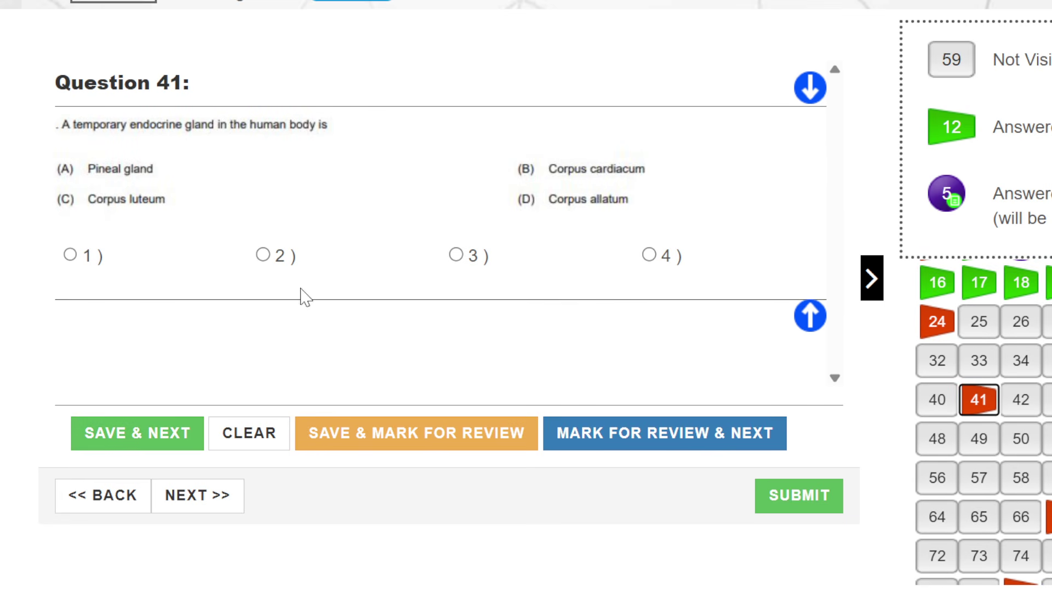
pyautogui.click(263, 254)
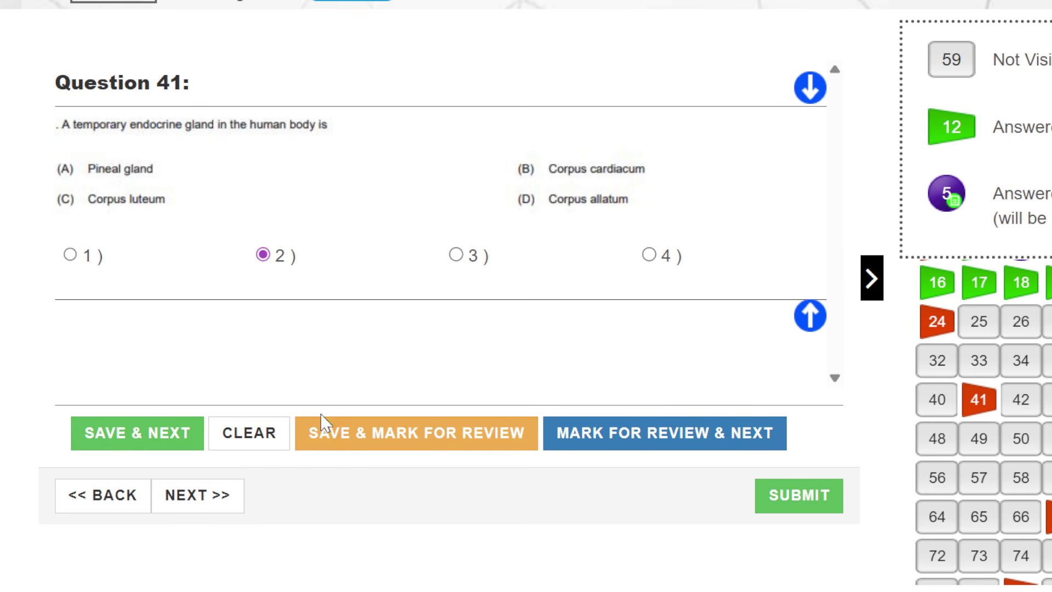
pyautogui.click(345, 439)
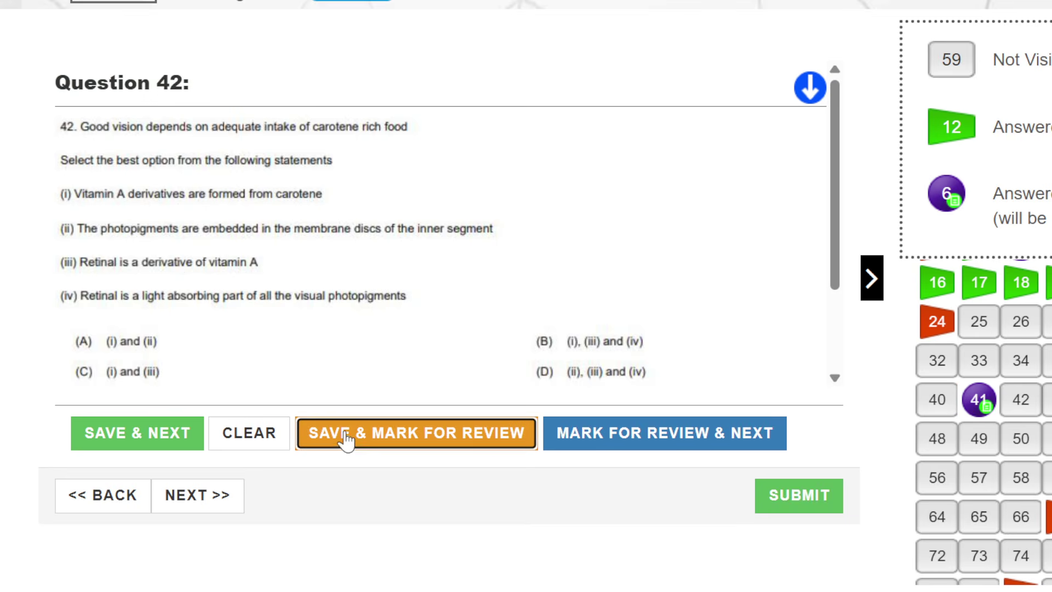
# - Select option 2 on question 42 and clear it, and try options 3 and 4 before clearing the response again
pyautogui.scroll(-2, 356, 360)
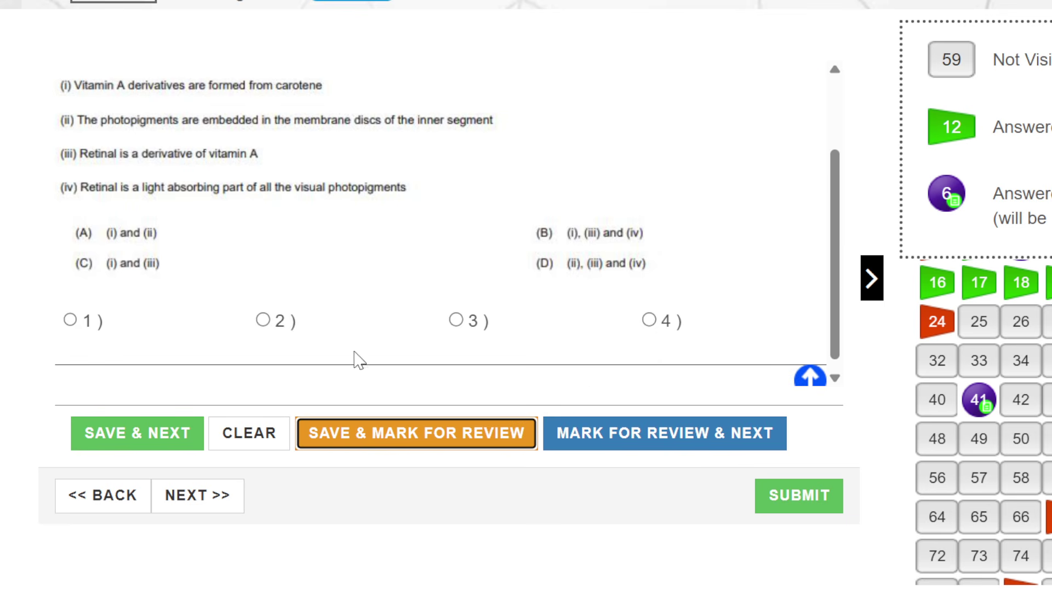
pyautogui.click(264, 321)
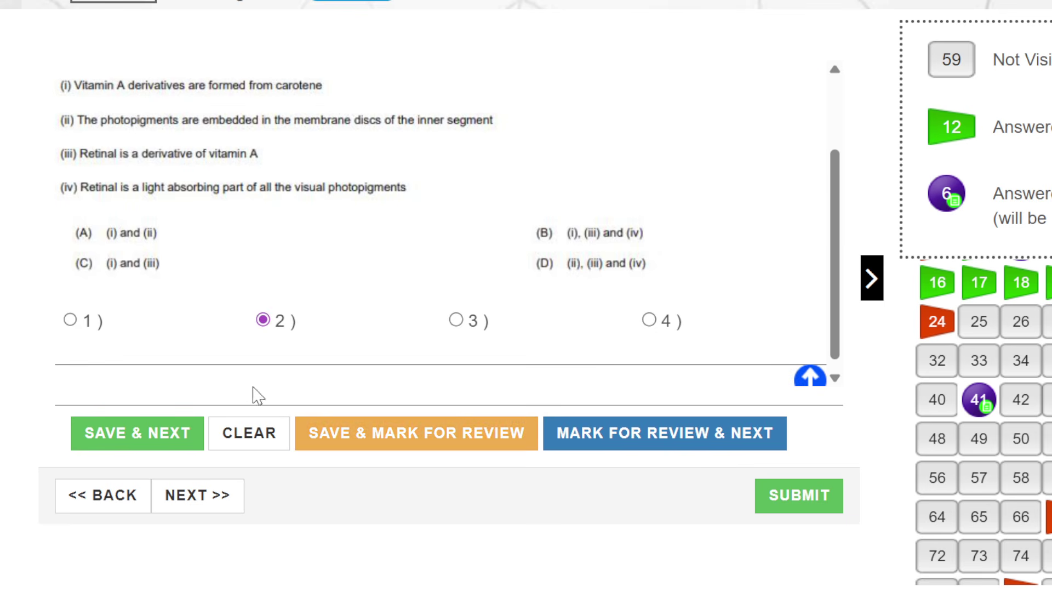
pyautogui.click(249, 432)
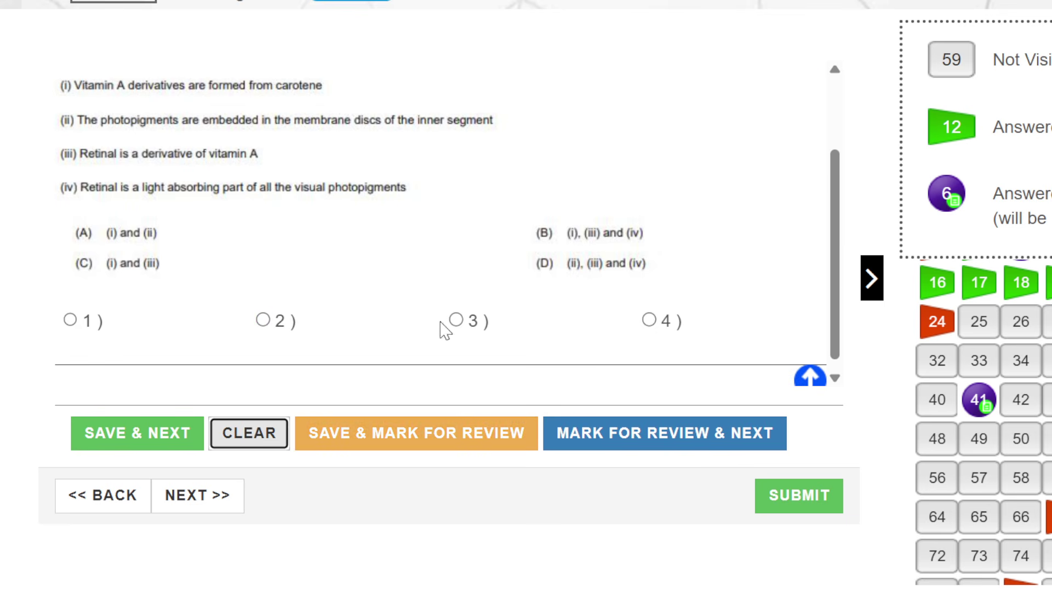
pyautogui.click(456, 320)
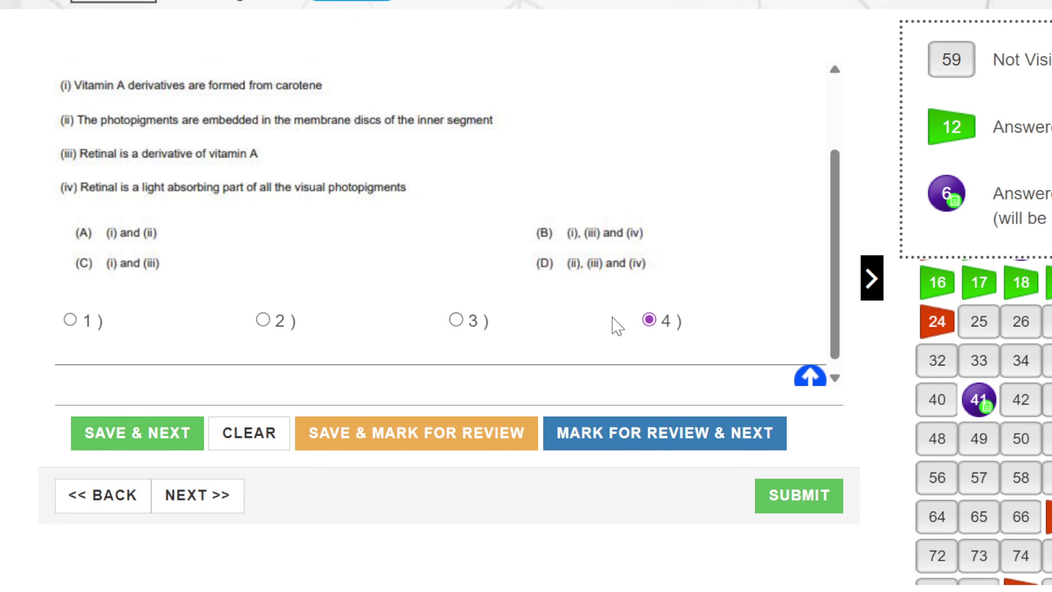
pyautogui.click(458, 322)
pyautogui.click(265, 436)
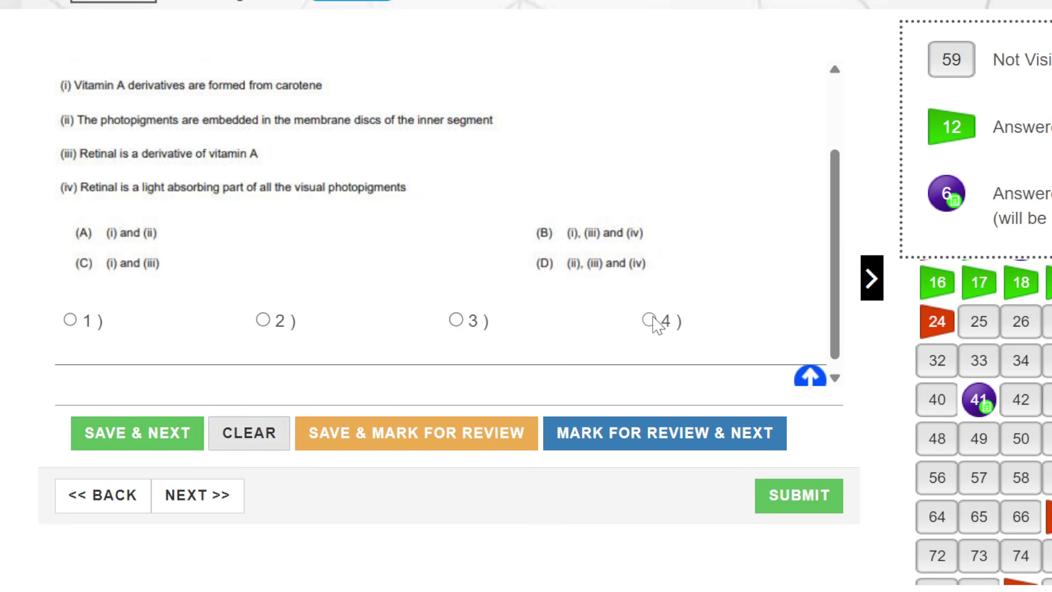
# - Select option 4 and switch to option 2 on question 42 without saving, and submit the test to open the exam summary
pyautogui.click(648, 320)
pyautogui.click(264, 321)
pyautogui.click(815, 500)
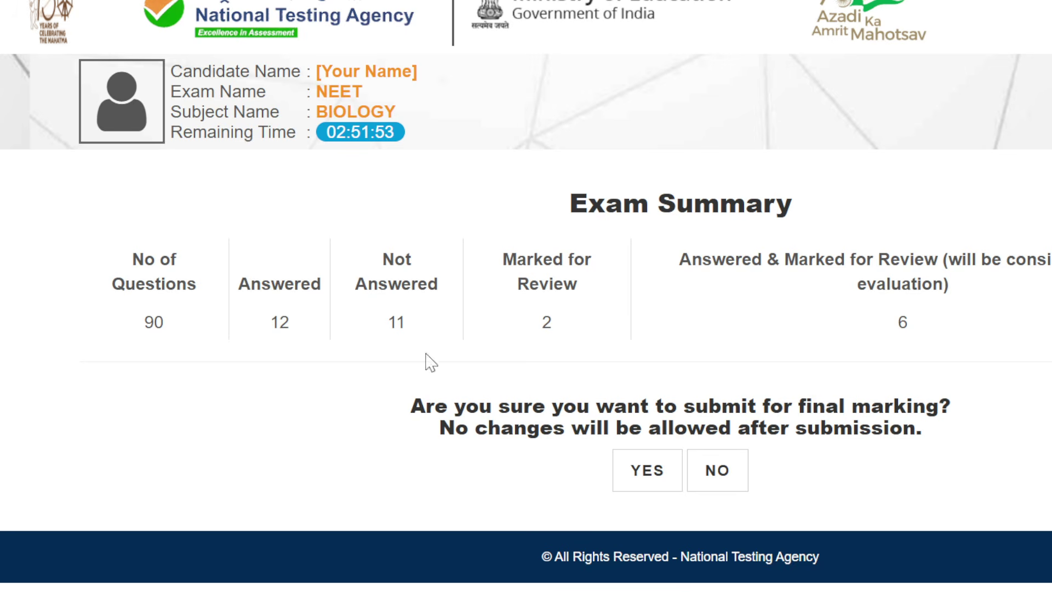